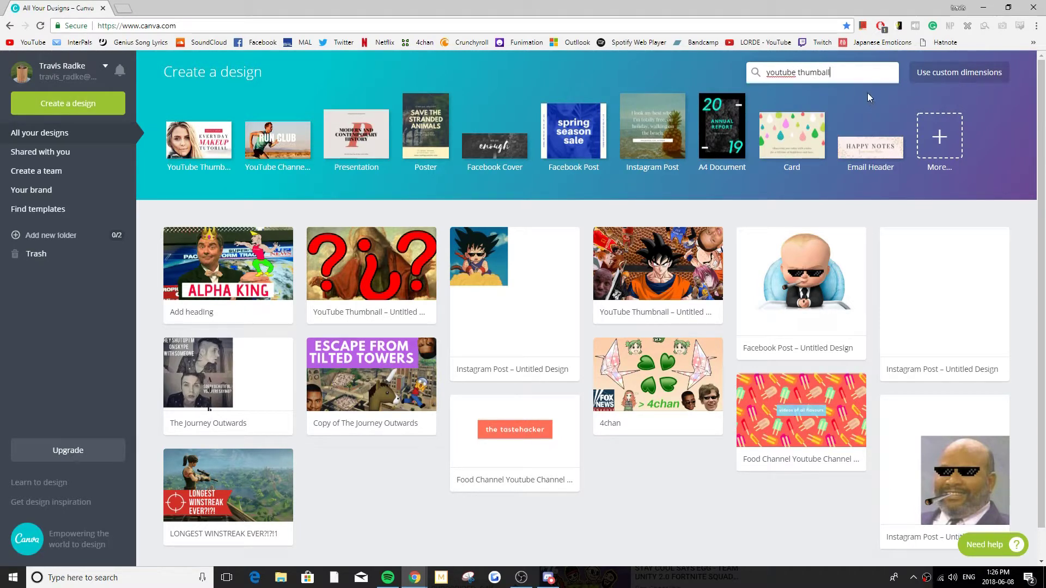
# Search the templates for "youtube thumbail" and browse the resulting designs.
pyautogui.press('Return')
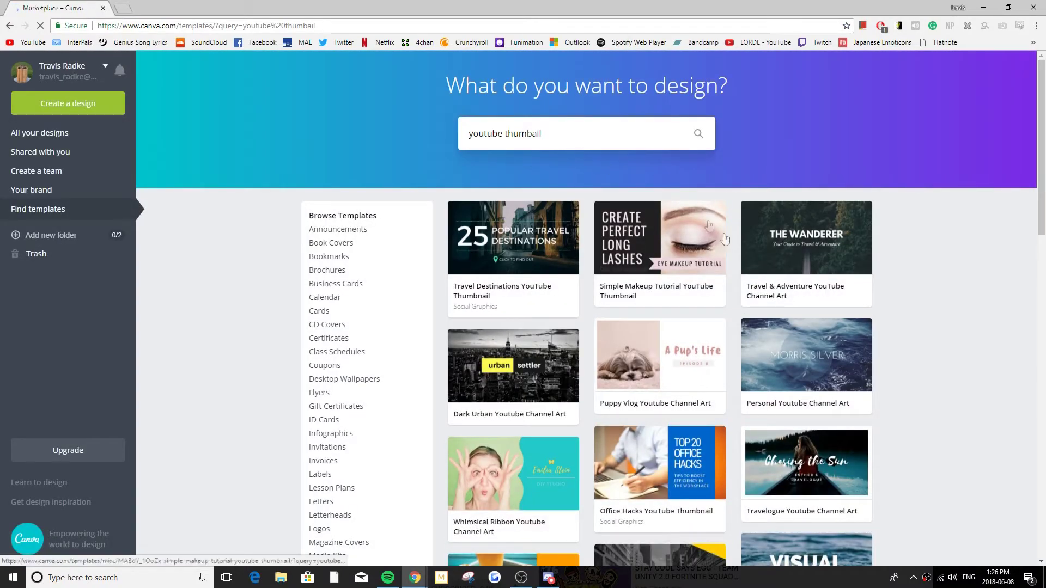
pyautogui.scroll(-3, 709, 225)
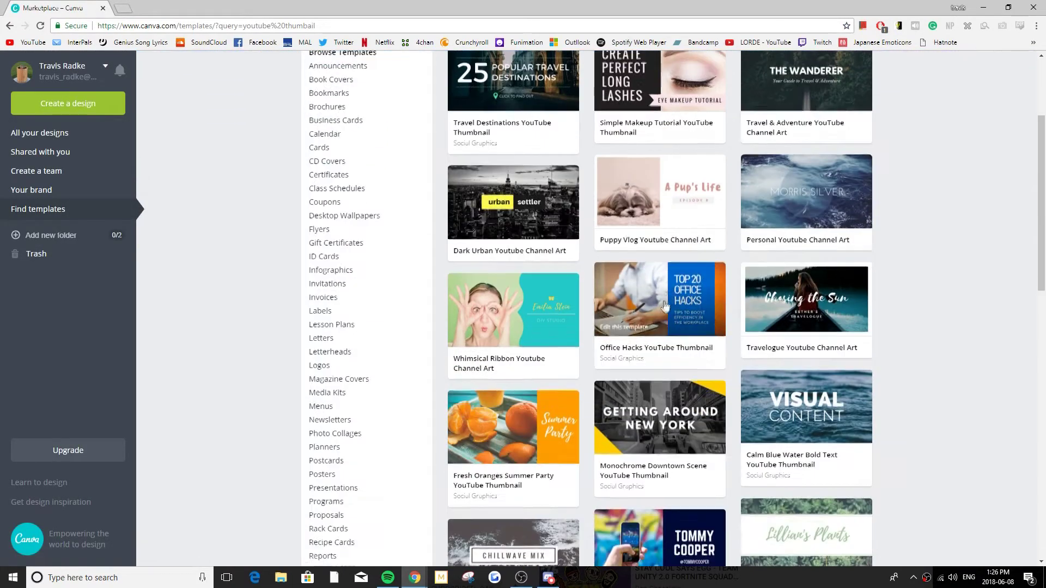
pyautogui.scroll(-2, 600, 284)
pyautogui.scroll(-1, 535, 264)
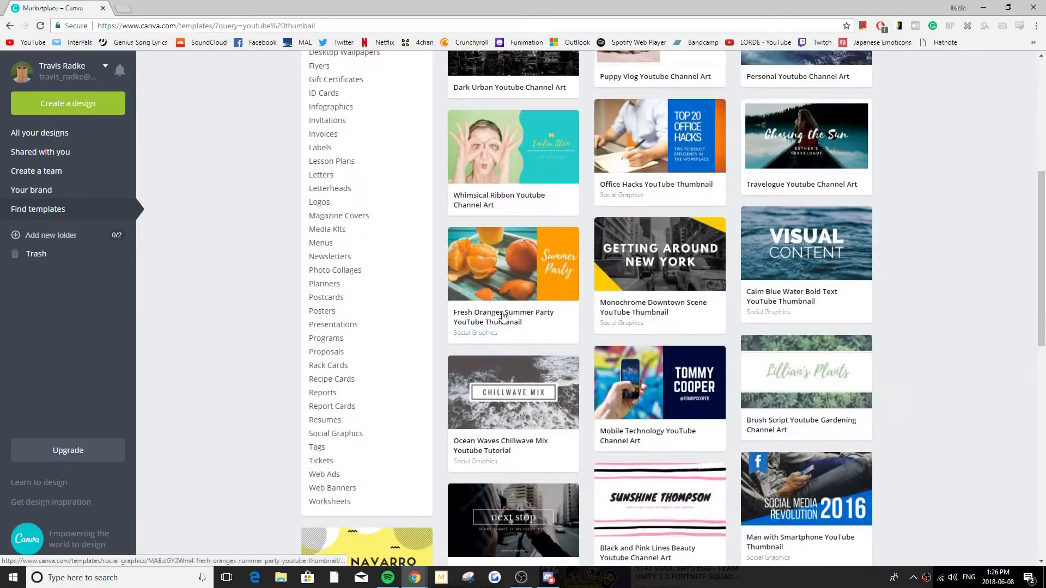
pyautogui.scroll(-5, 762, 331)
pyautogui.scroll(10, 580, 333)
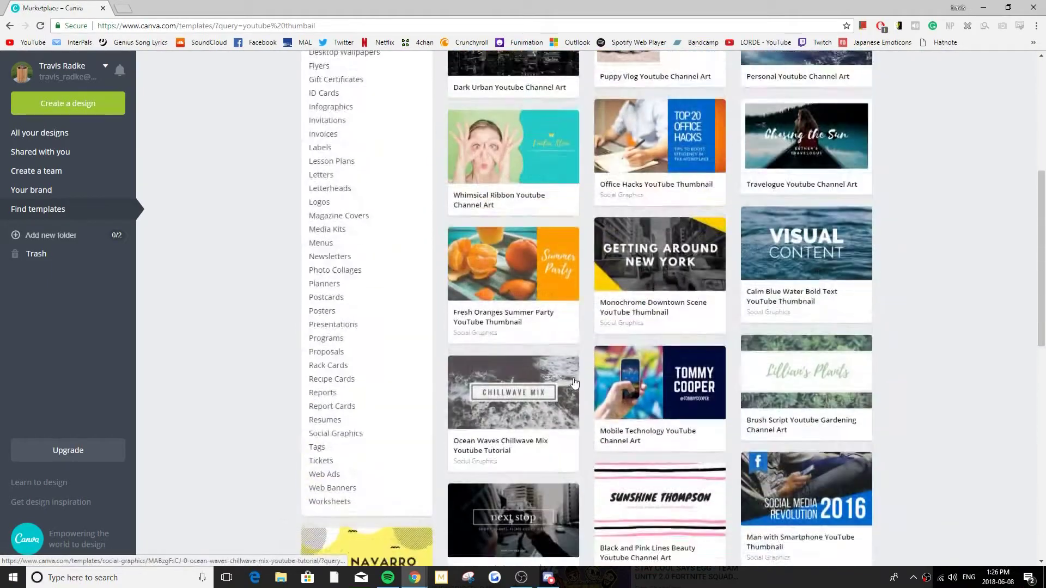
pyautogui.scroll(1, 580, 334)
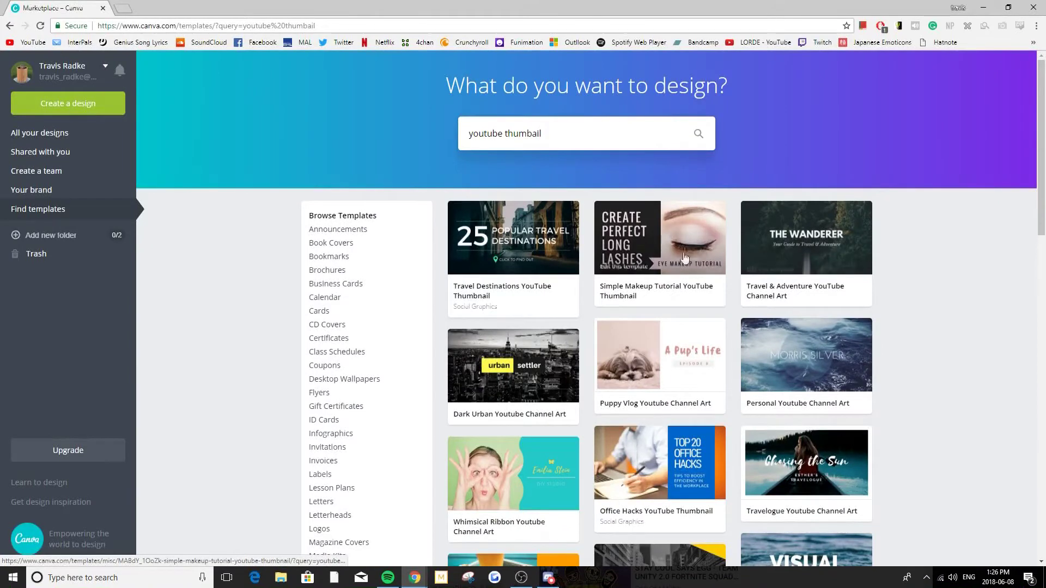
# Start a new design from the Travel & Adventure YouTube Channel Art template.
pyautogui.scroll(-2, 763, 218)
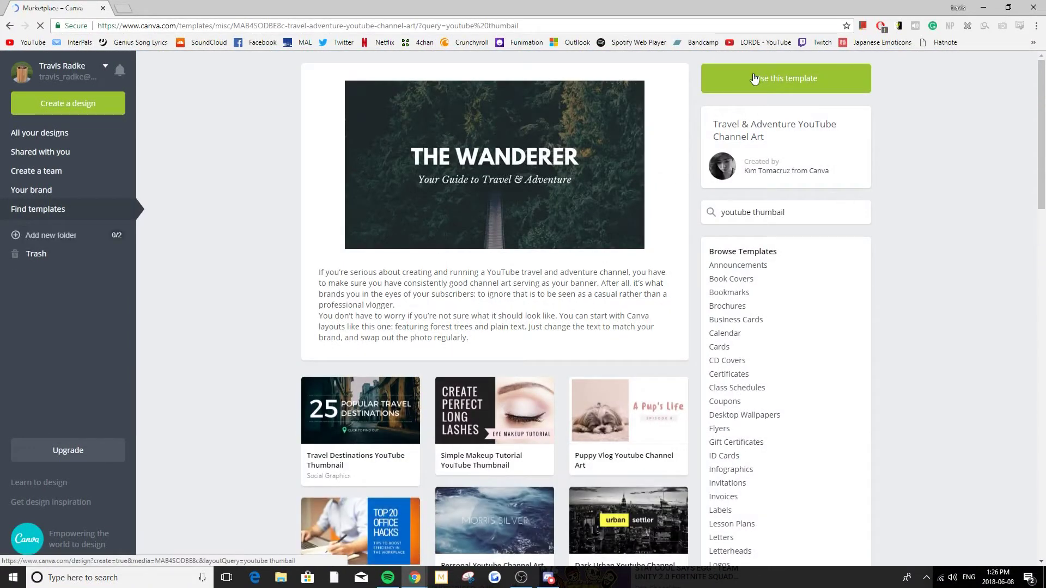
pyautogui.click(754, 79)
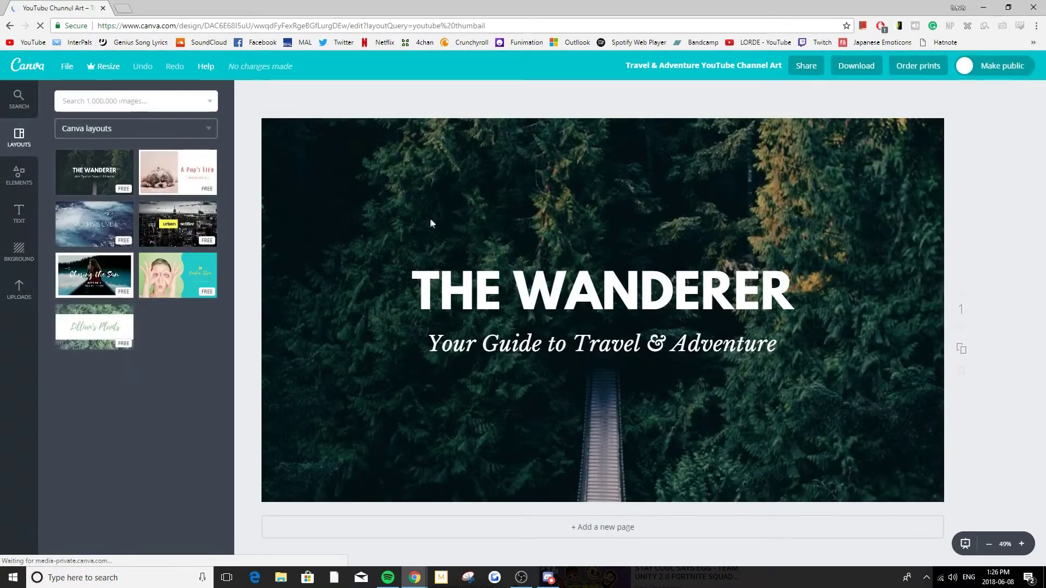
# Delete the forest photo, the title and the subtitle, leaving only the empty picture frame on the page.
pyautogui.click(539, 197)
pyautogui.moveTo(550, 203); pyautogui.dragTo(530, 273)
pyautogui.click(521, 296)
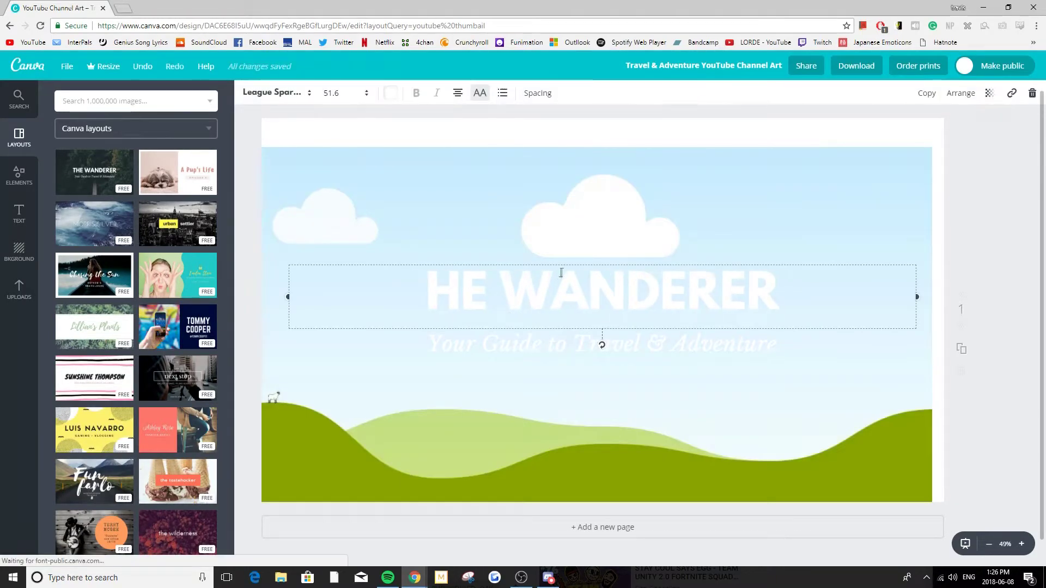
pyautogui.press('Delete')
pyautogui.click(548, 334)
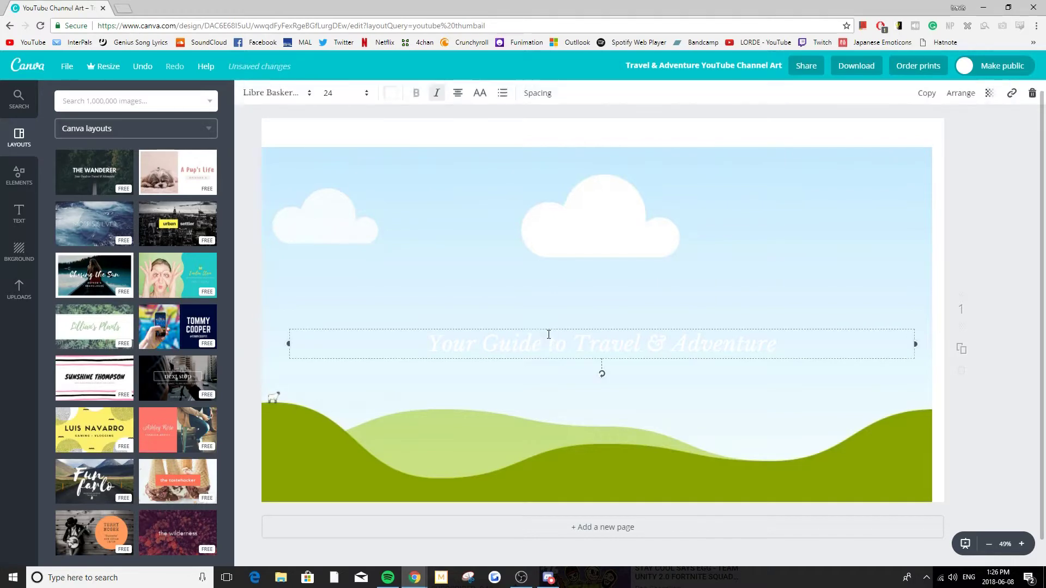
pyautogui.press('Delete')
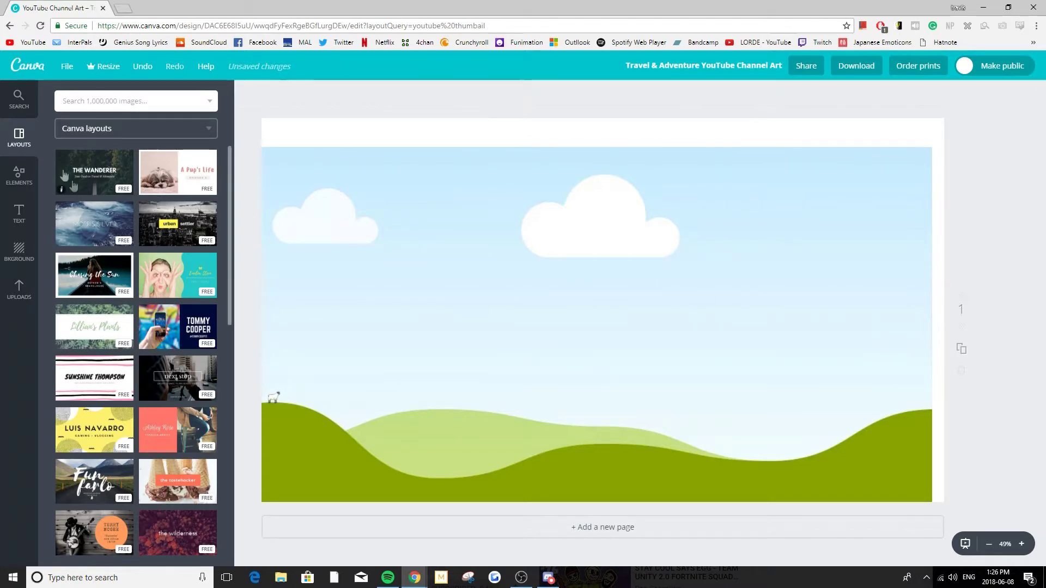
# Move the empty picture frame up to the page's top edge and look through the uploaded images.
pyautogui.click(32, 183)
pyautogui.moveTo(408, 205); pyautogui.dragTo(409, 170)
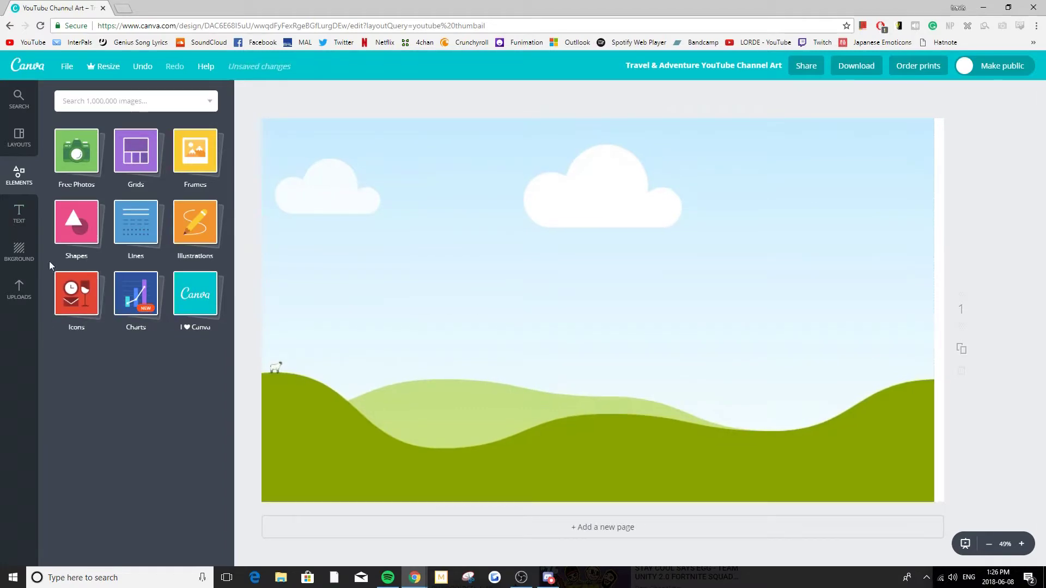
pyautogui.click(19, 289)
pyautogui.scroll(-4, 207, 346)
pyautogui.scroll(-6, 207, 344)
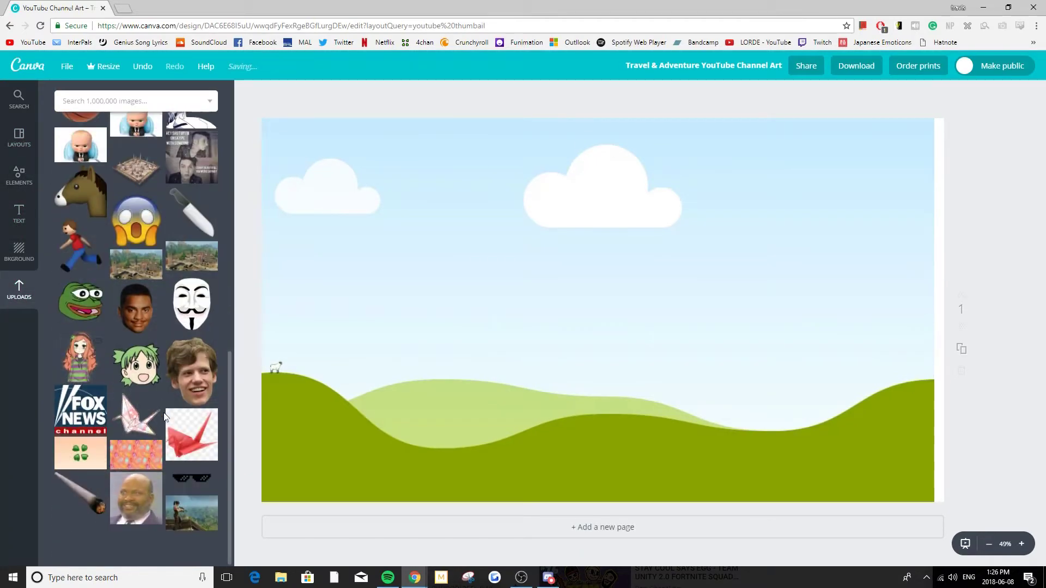
pyautogui.scroll(10, 163, 427)
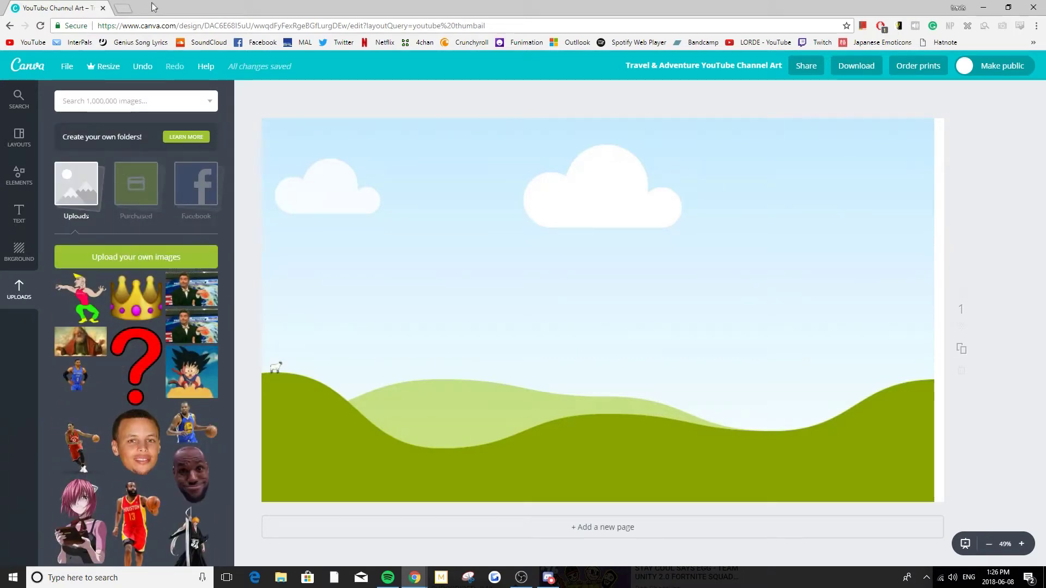
# Search Google Images for "thumbs" in a new browser tab.
pyautogui.hotkey('ctrl', 't')
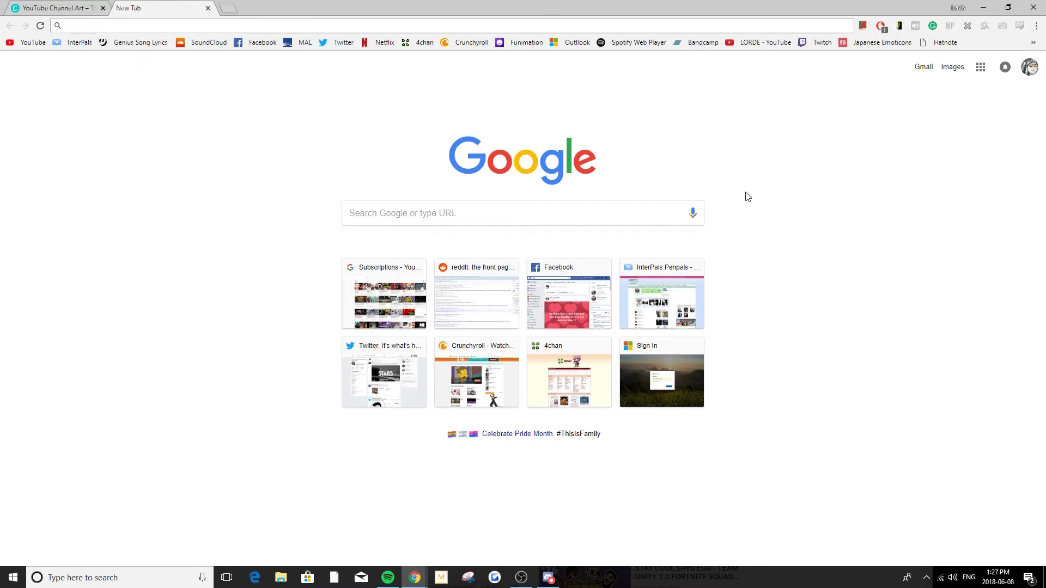
pyautogui.write('ca')
pyautogui.press('BackSpace')
pyautogui.write('nv')
pyautogui.press('BackSpace')
pyautogui.press('BackSpace')
pyautogui.press('BackSpace')
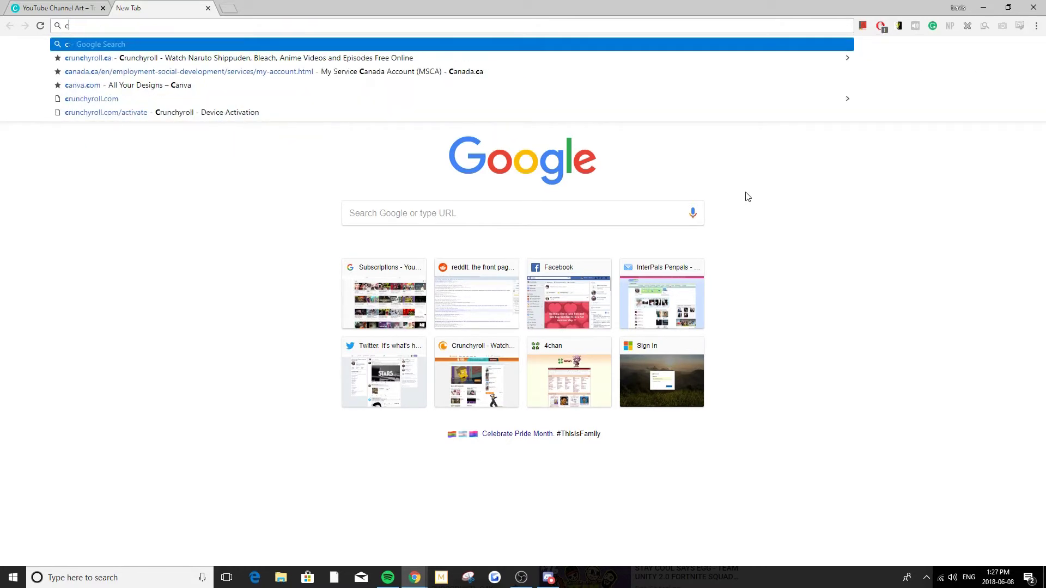
pyautogui.press('BackSpace')
pyautogui.write('thumbs')
pyautogui.press('Return')
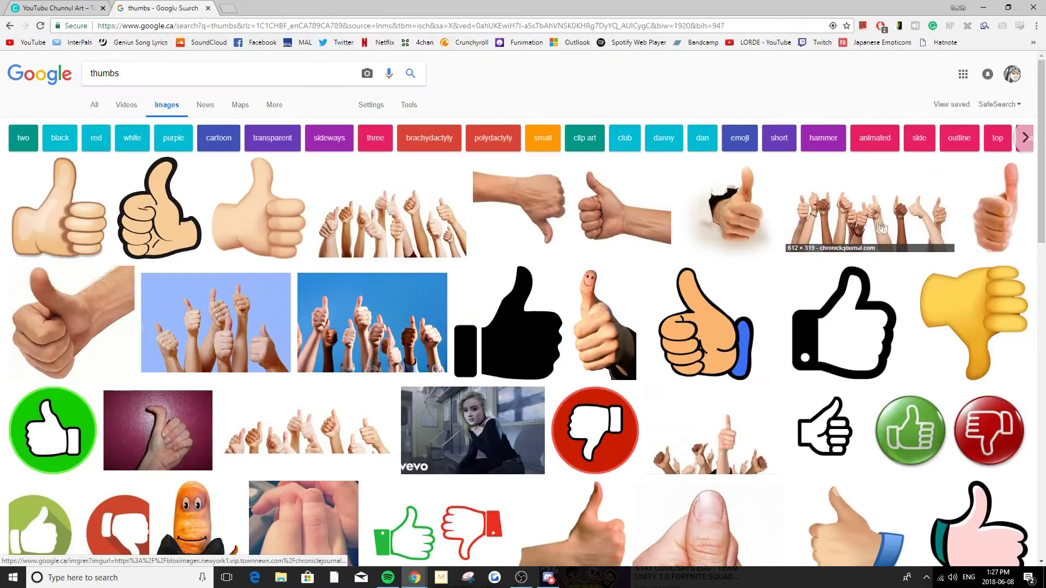
# Save the Chronicle Journal picture of a row of raised thumbs to the Downloads folder as a JPEG.
pyautogui.click(864, 229)
pyautogui.rightClick(350, 357)
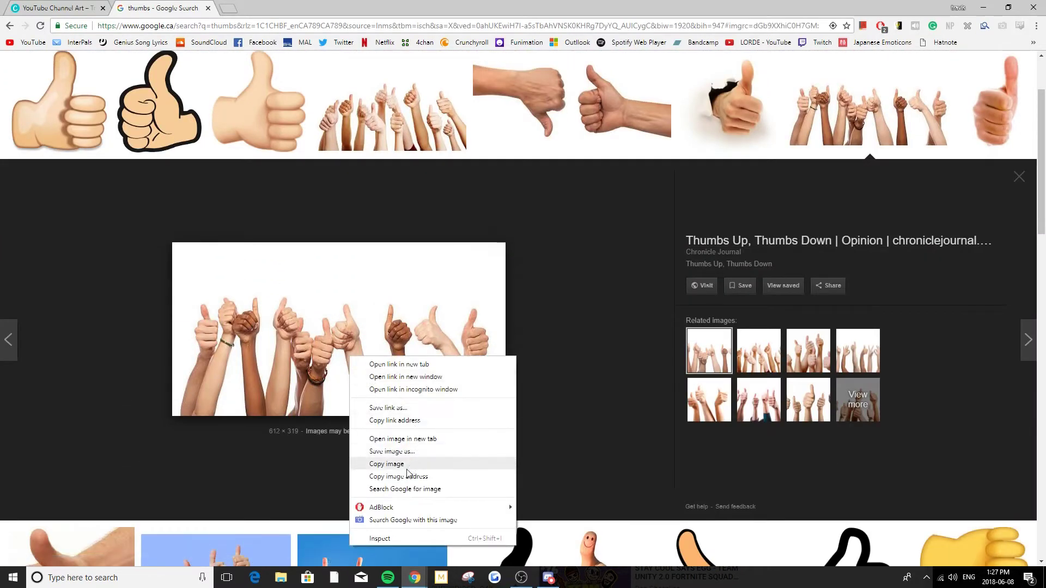
pyautogui.click(392, 451)
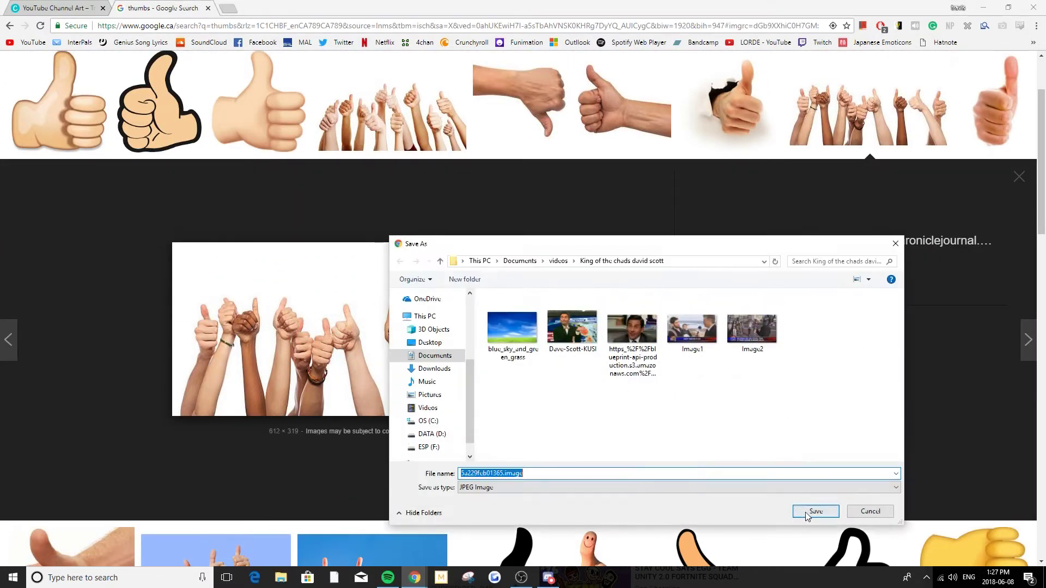
pyautogui.click(430, 370)
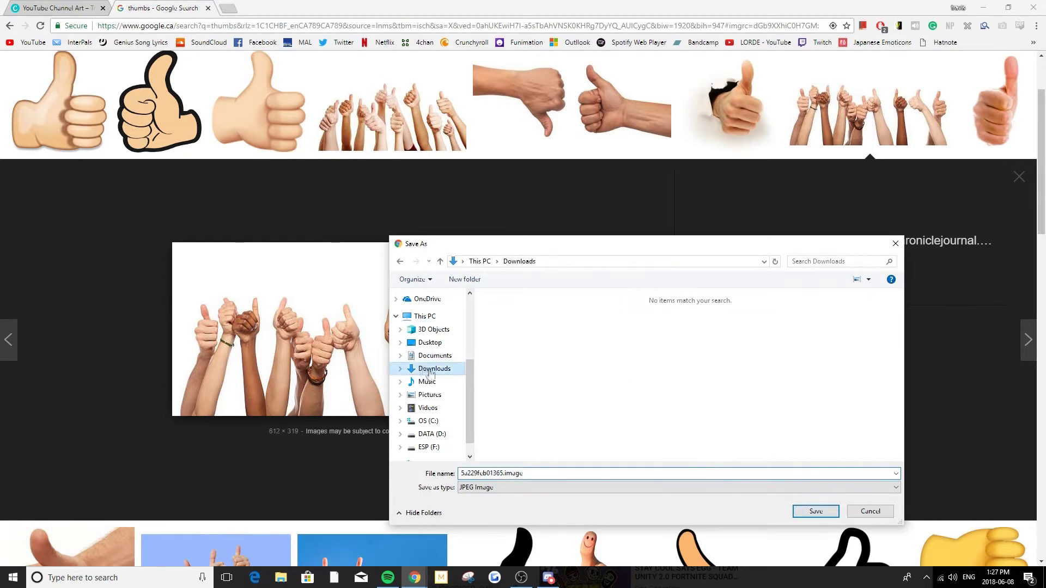
pyautogui.click(829, 515)
# Upload the saved row-of-thumbs picture to Canva and try it in the empty frame, undoing the placement.
pyautogui.hotkey('ctrl', '1')
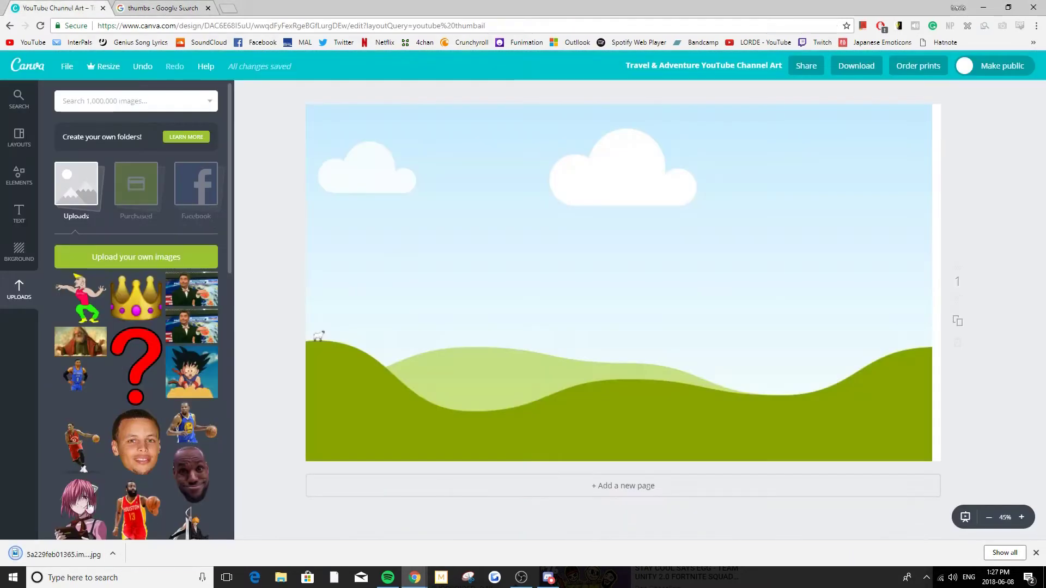
pyautogui.moveTo(87, 562); pyautogui.dragTo(124, 315)
pyautogui.moveTo(418, 500); pyautogui.dragTo(68, 340)
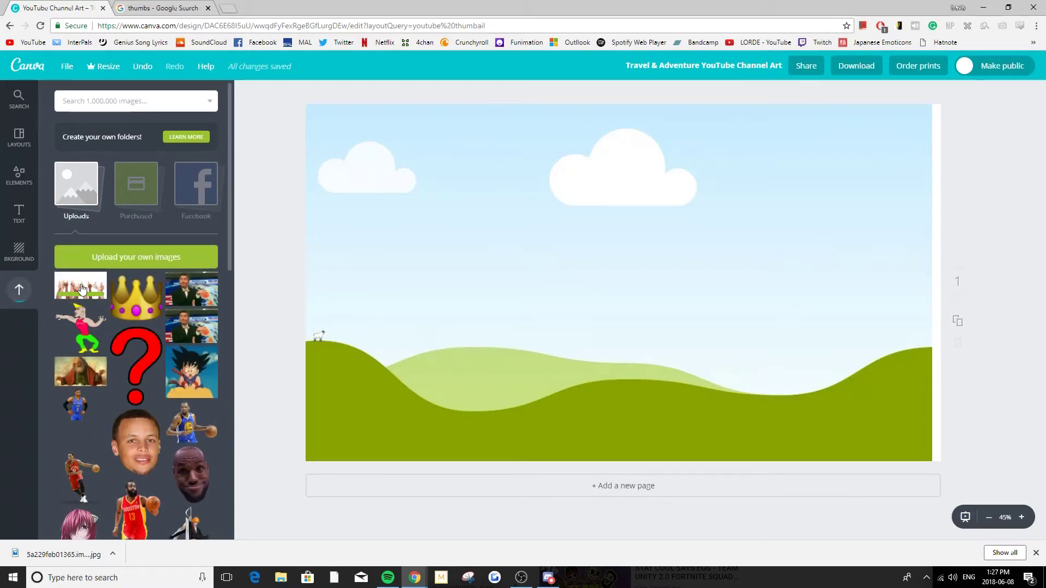
pyautogui.moveTo(76, 293); pyautogui.dragTo(653, 322)
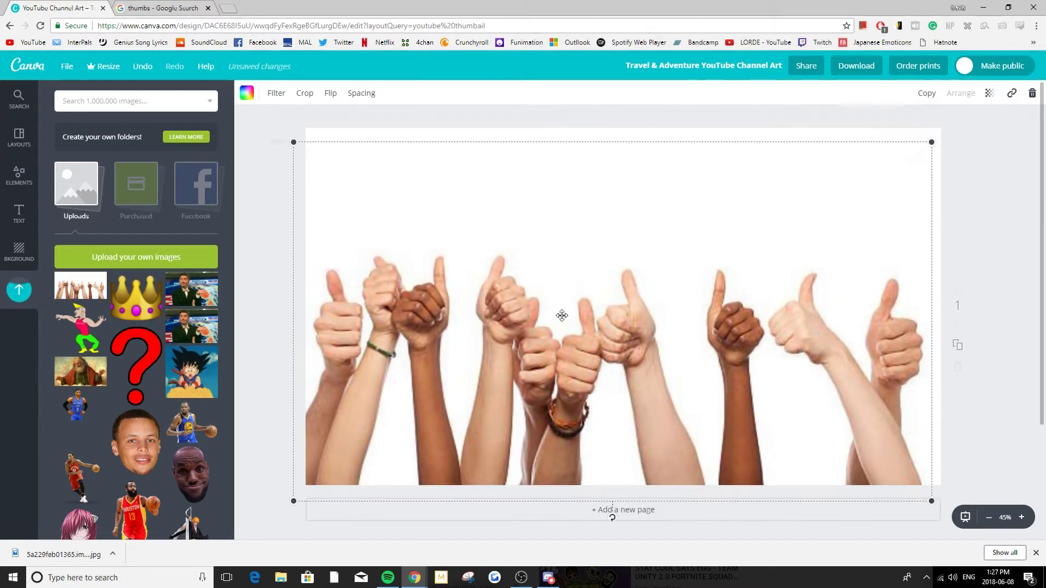
pyautogui.hotkey('ctrl', 'z')
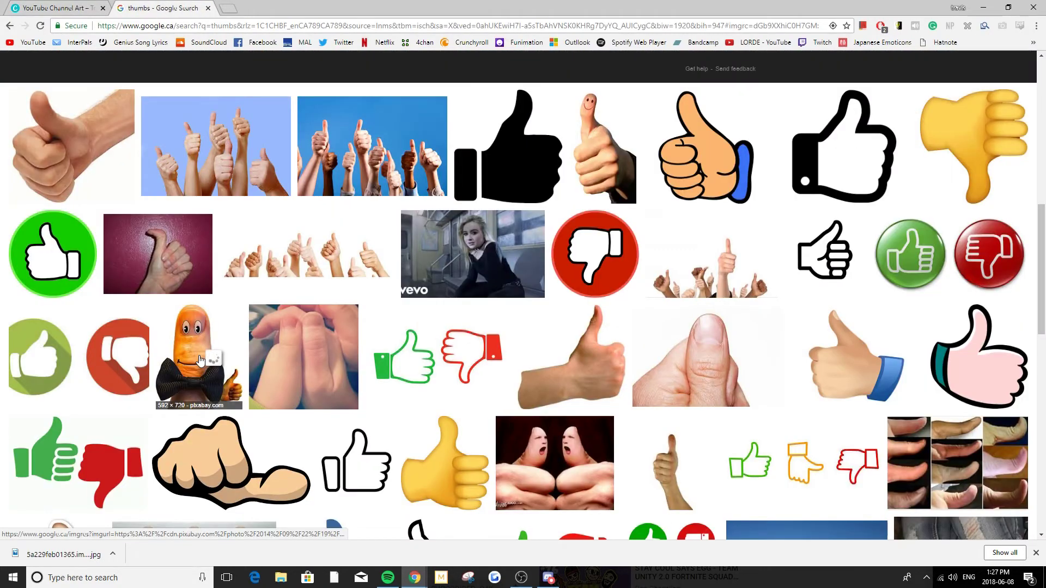
# Save the Pixabay thumb picture with the bow tie from the image results and upload it to Canva.
pyautogui.click(200, 361)
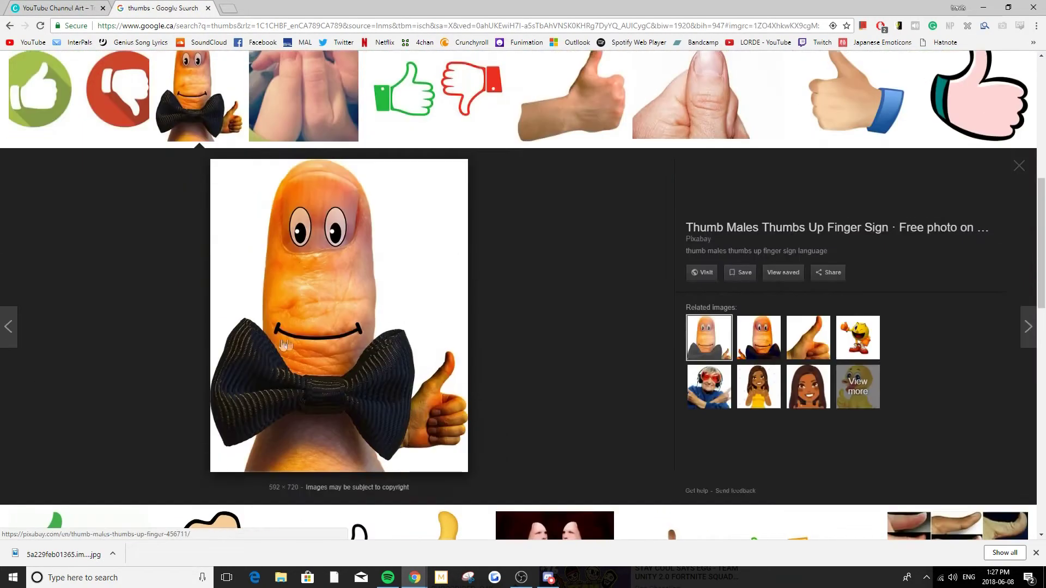
pyautogui.rightClick(341, 319)
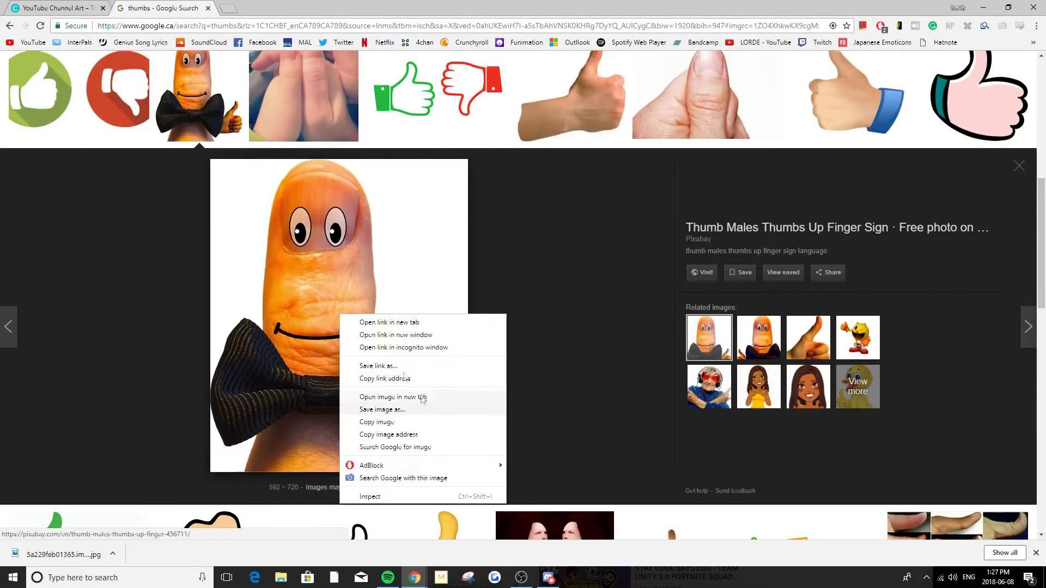
pyautogui.click(376, 411)
pyautogui.click(808, 508)
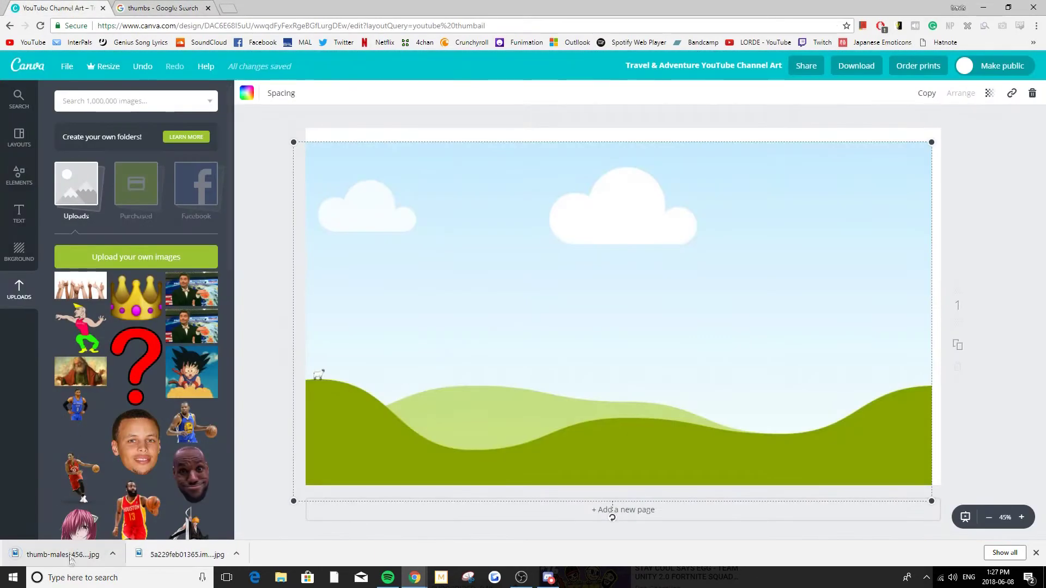
pyautogui.moveTo(70, 557); pyautogui.dragTo(109, 414)
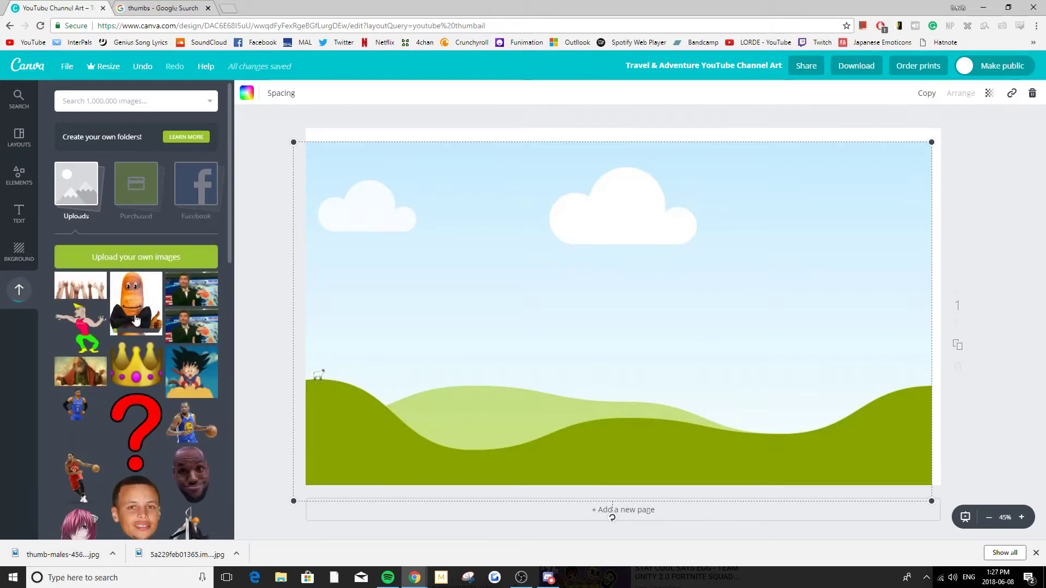
# Move the frame back up to the page's top edge and place the bow-tie thumb picture on the page.
pyautogui.moveTo(452, 274); pyautogui.dragTo(451, 254)
pyautogui.moveTo(136, 305)
pyautogui.mouseDown()
pyautogui.moveTo(214, 285)
pyautogui.moveTo(600, 305)
pyautogui.moveTo(109, 306)
pyautogui.moveTo(133, 296)
pyautogui.mouseUp()
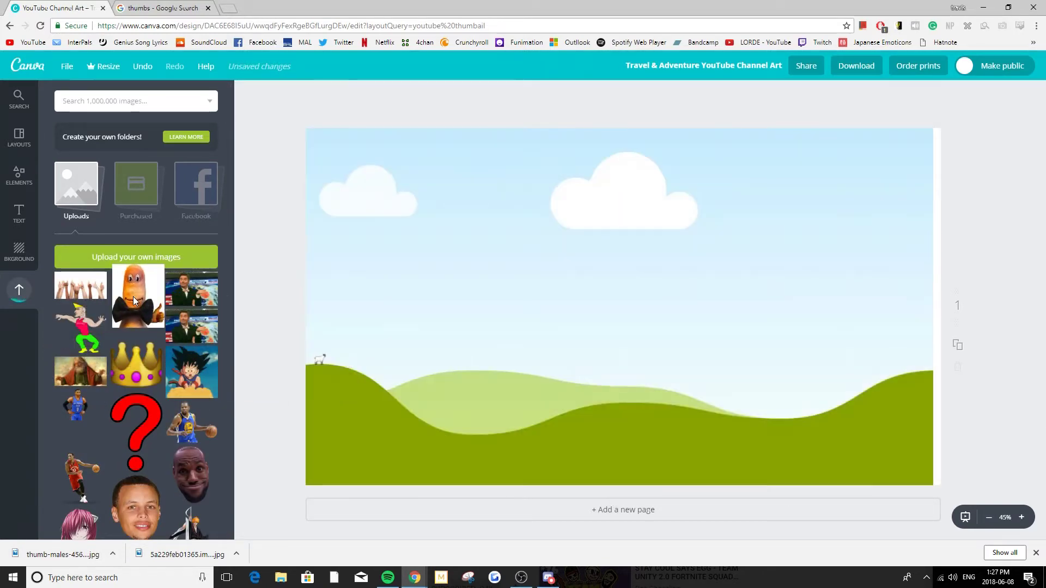
pyautogui.moveTo(670, 284); pyautogui.dragTo(751, 301)
# Switch back to Google Images and search for "blue gradient".
pyautogui.click(149, 5)
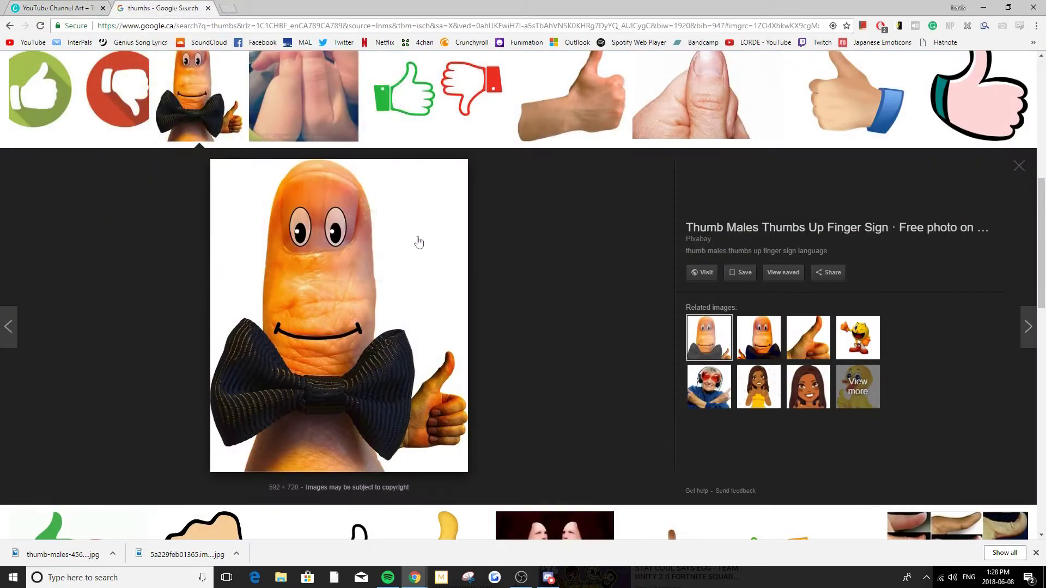
pyautogui.scroll(8, 534, 285)
pyautogui.doubleClick(143, 79)
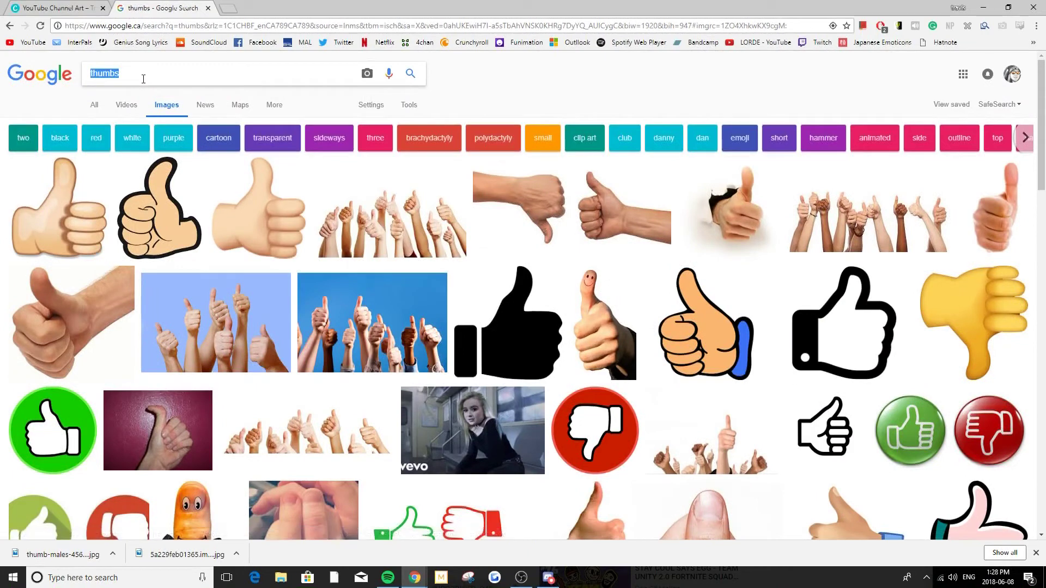
pyautogui.write('blue gradient')
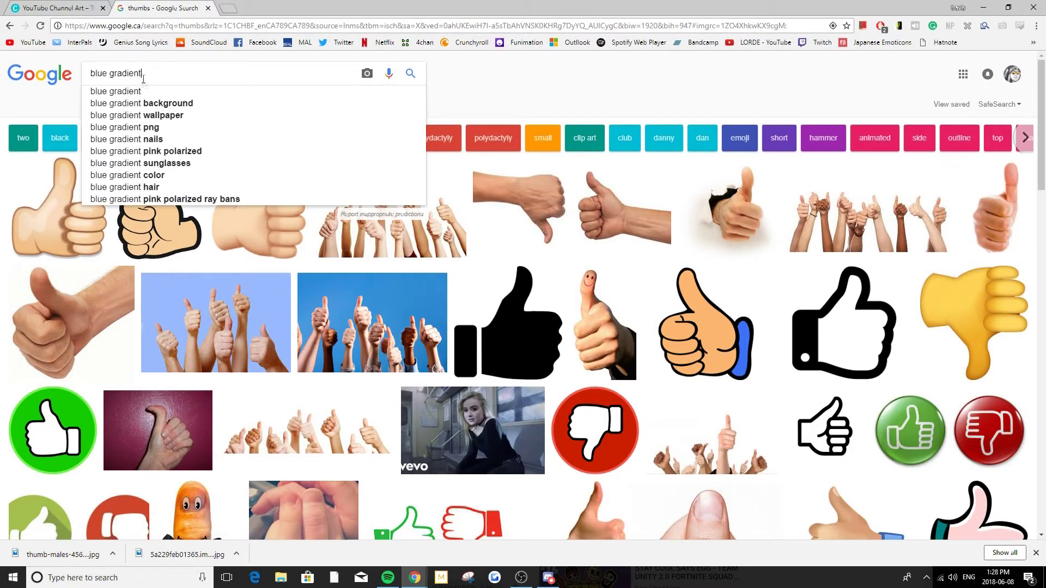
pyautogui.press('Return')
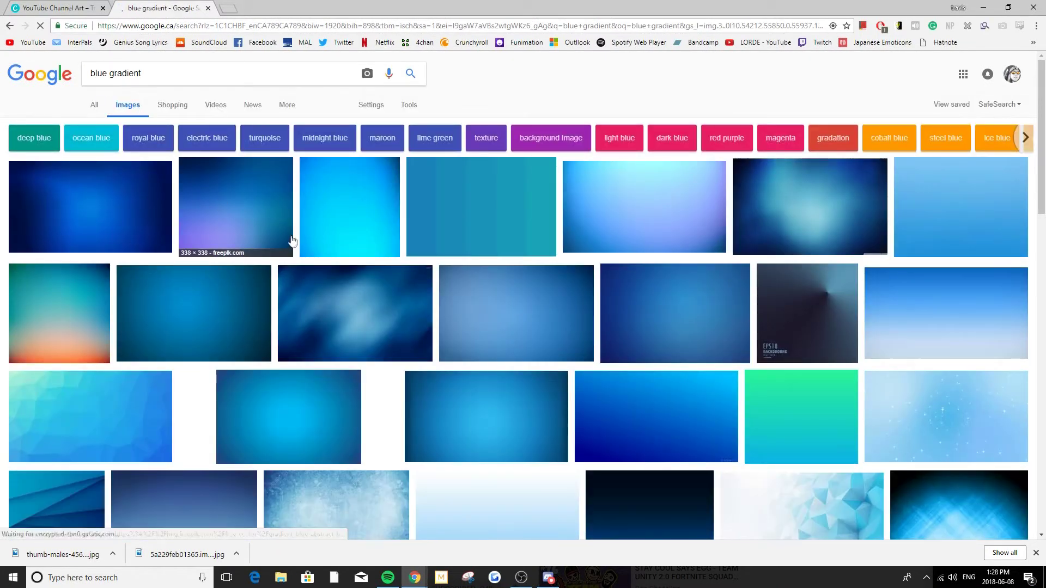
# Save the Freepik colorful sunset gradient picture, teal fading to orange, to the computer.
pyautogui.click(57, 315)
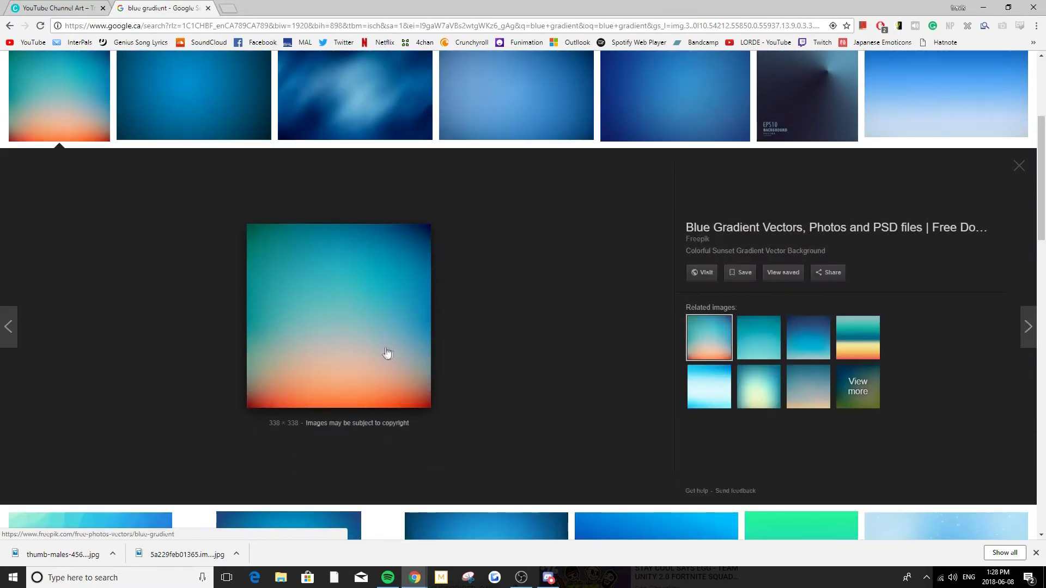
pyautogui.rightClick(355, 344)
pyautogui.click(410, 436)
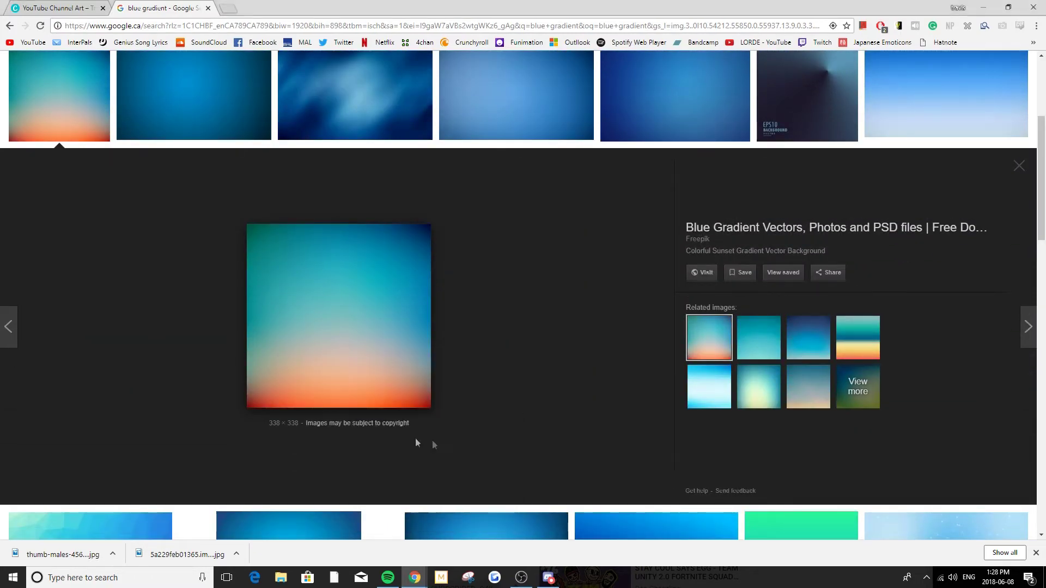
pyautogui.press('Return')
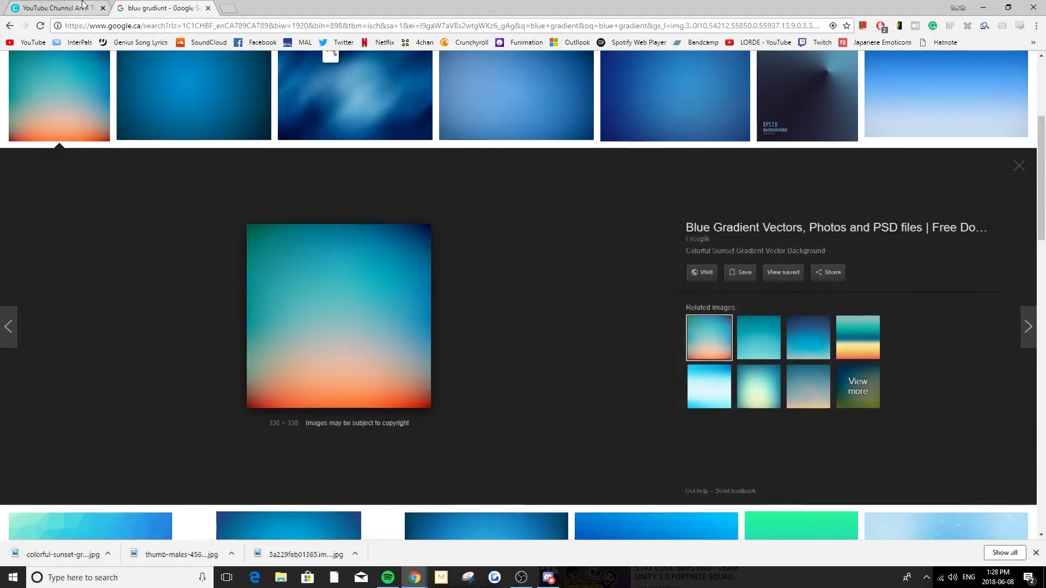
# Switch to Canva, upload the downloaded sunset gradient picture and fill the page background with it.
pyautogui.click(54, 7)
pyautogui.moveTo(63, 554); pyautogui.dragTo(100, 304)
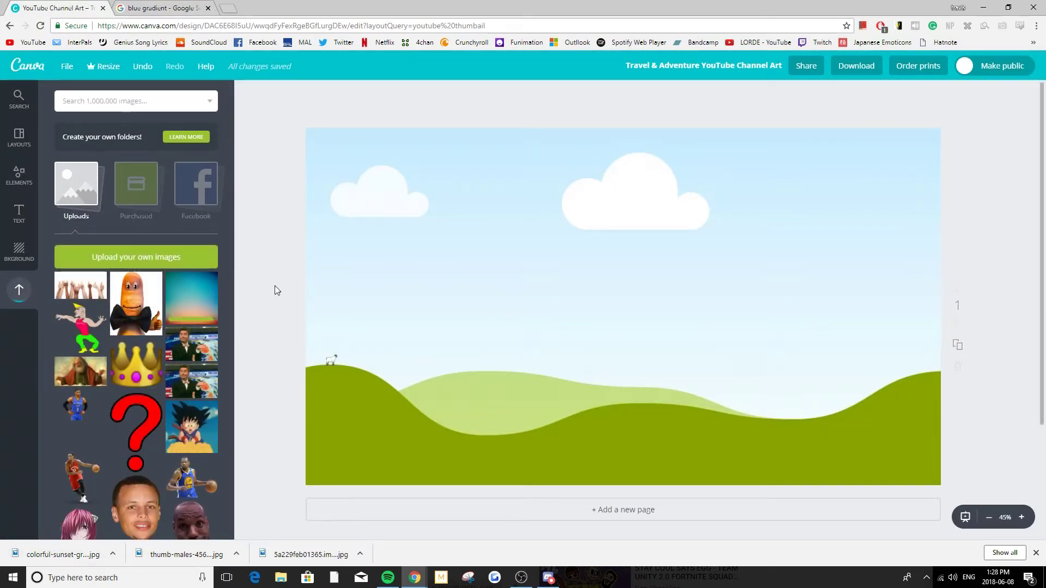
pyautogui.moveTo(191, 302); pyautogui.dragTo(491, 327)
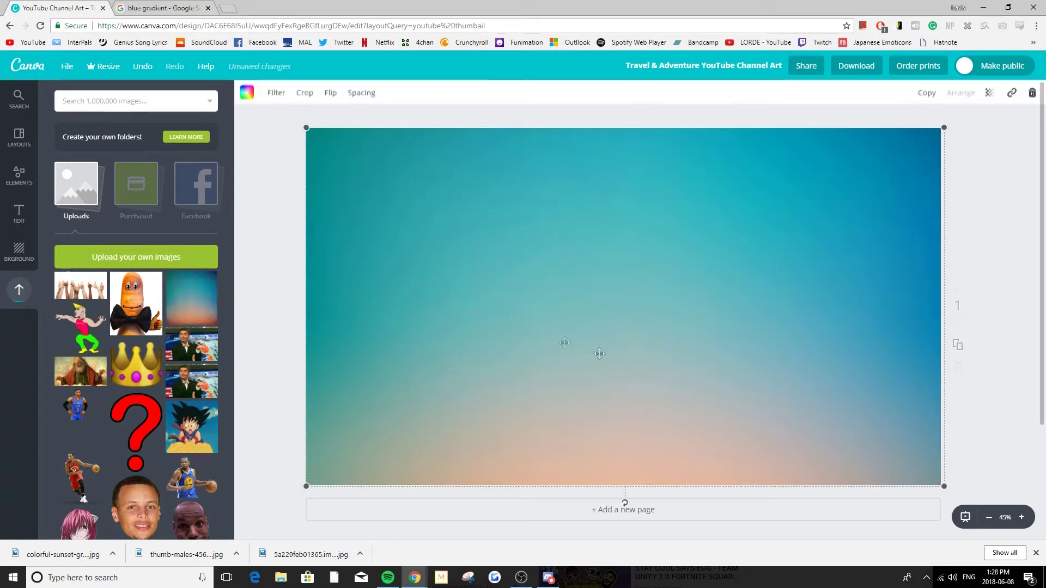
# Try placing the bow-tie thumb picture over the gradient background, and undo the placement.
pyautogui.moveTo(143, 316); pyautogui.dragTo(123, 296)
pyautogui.click(141, 306)
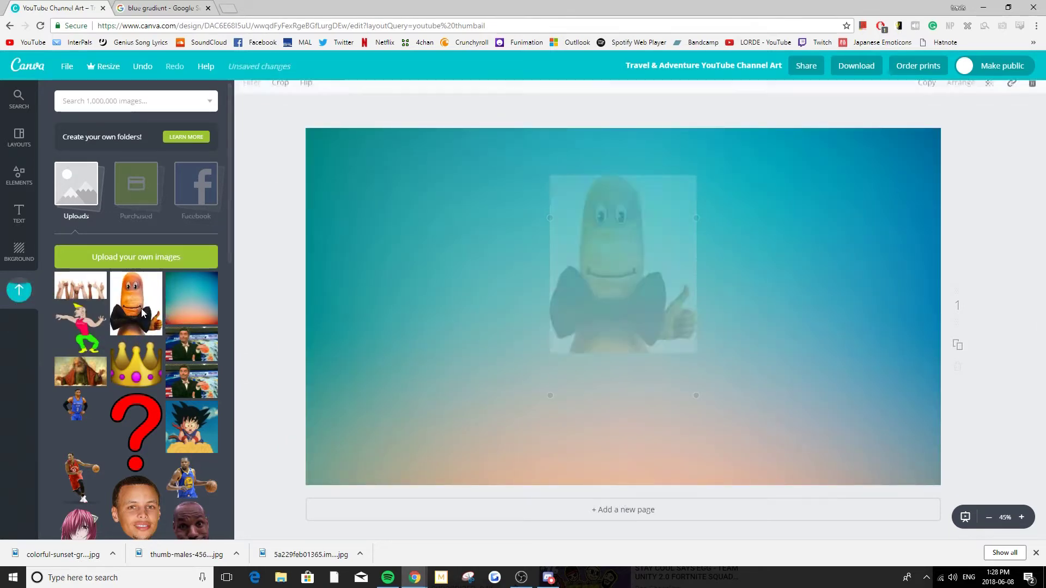
pyautogui.moveTo(668, 307); pyautogui.dragTo(544, 306)
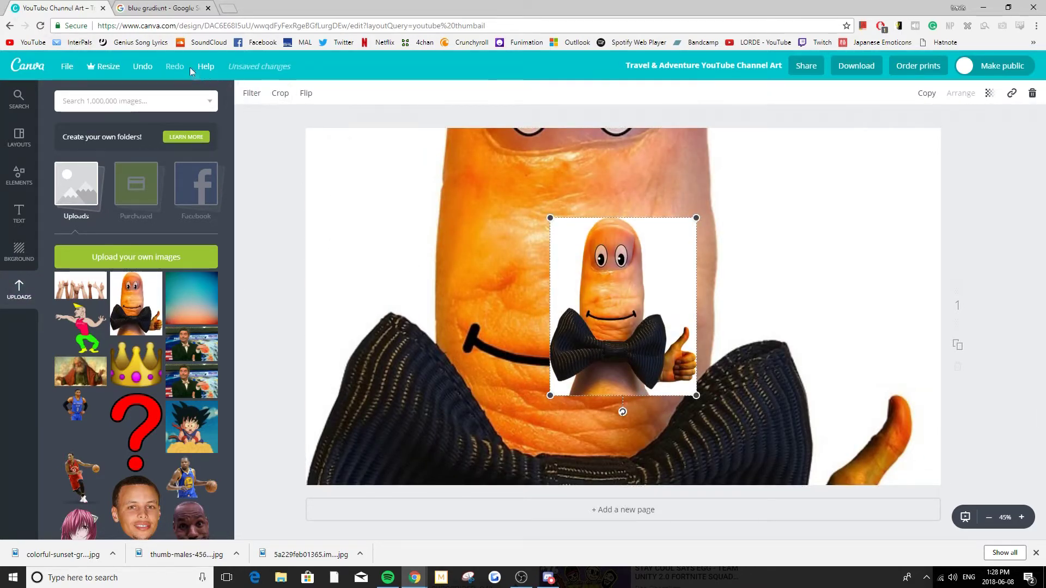
pyautogui.click(143, 66)
pyautogui.click(143, 66)
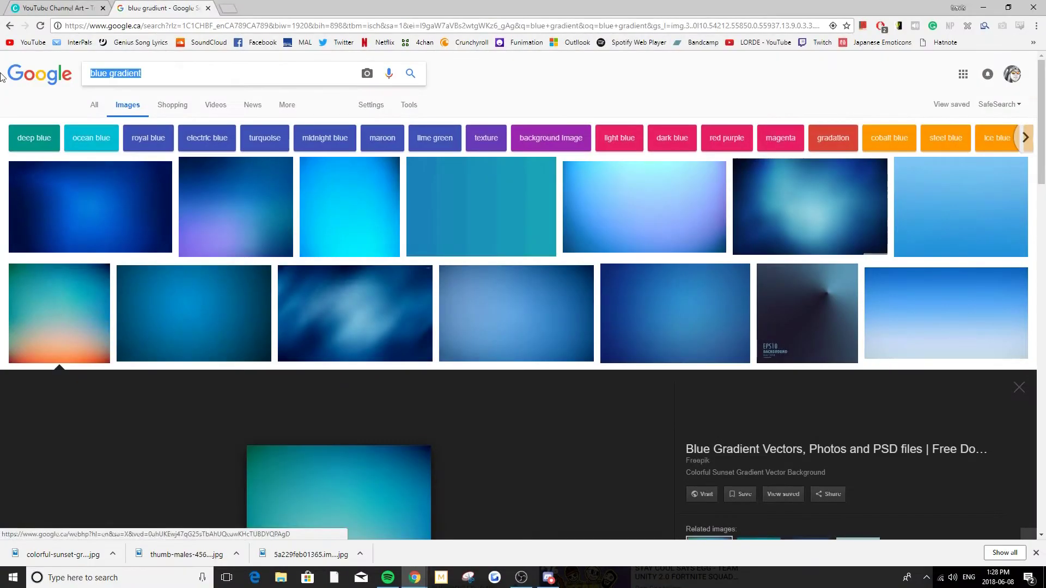
# Search Google Images for "thumbs png" and preview the Pixabay thumbs-up hand picture.
pyautogui.write('thumb')
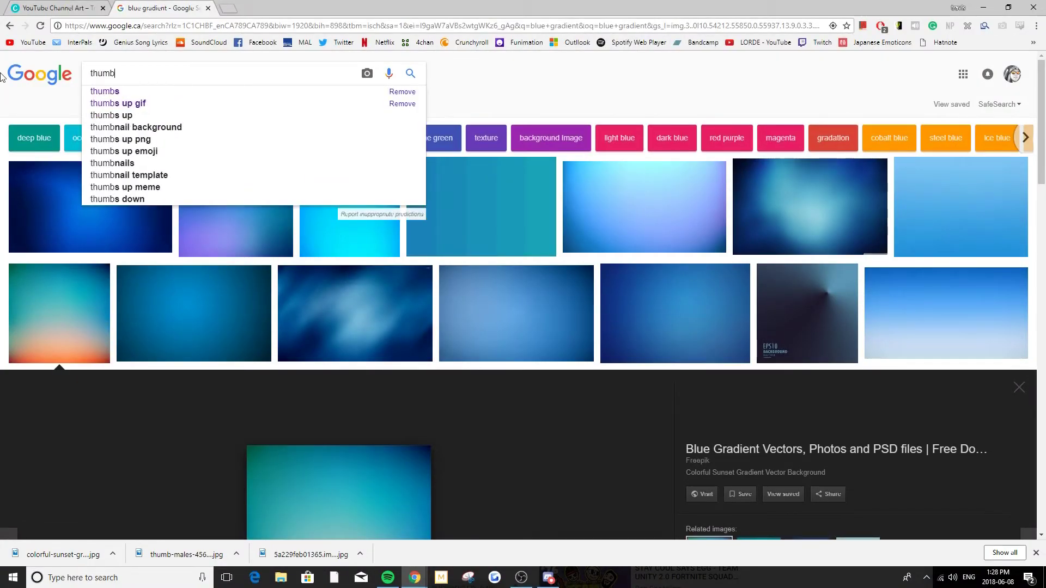
pyautogui.write('s png')
pyautogui.press('Return')
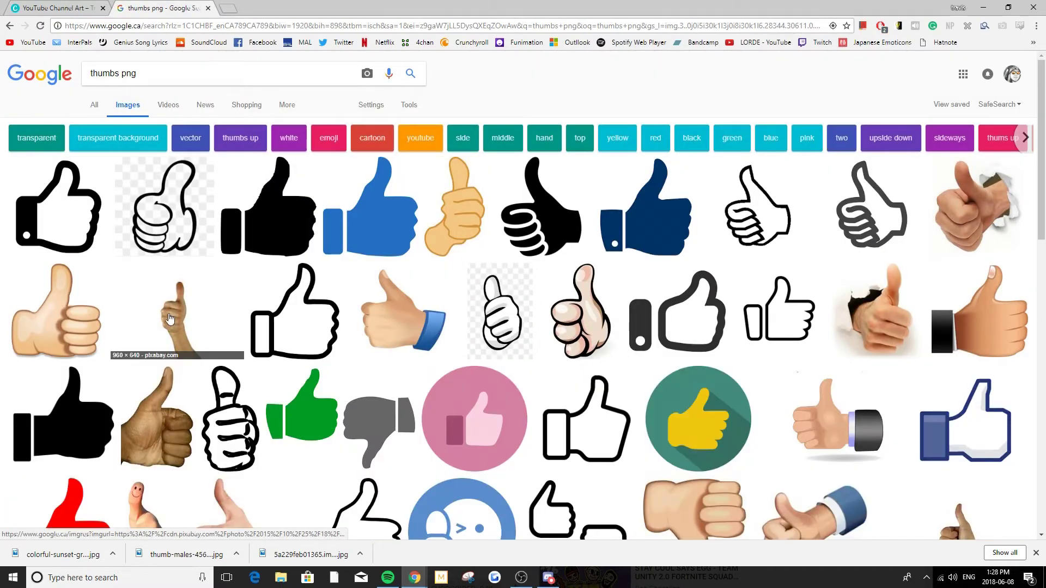
pyautogui.click(205, 321)
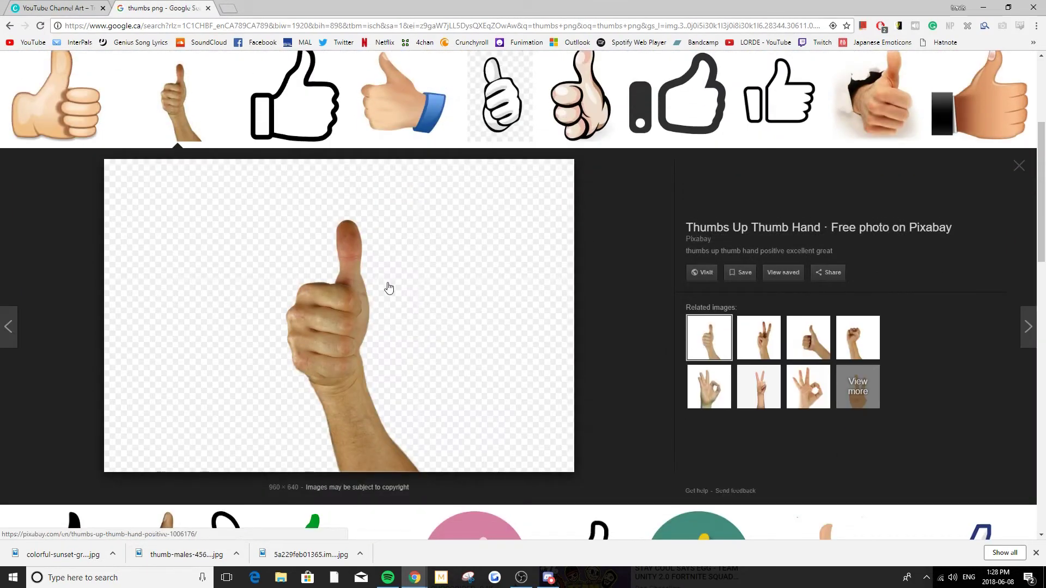
pyautogui.rightClick(388, 284)
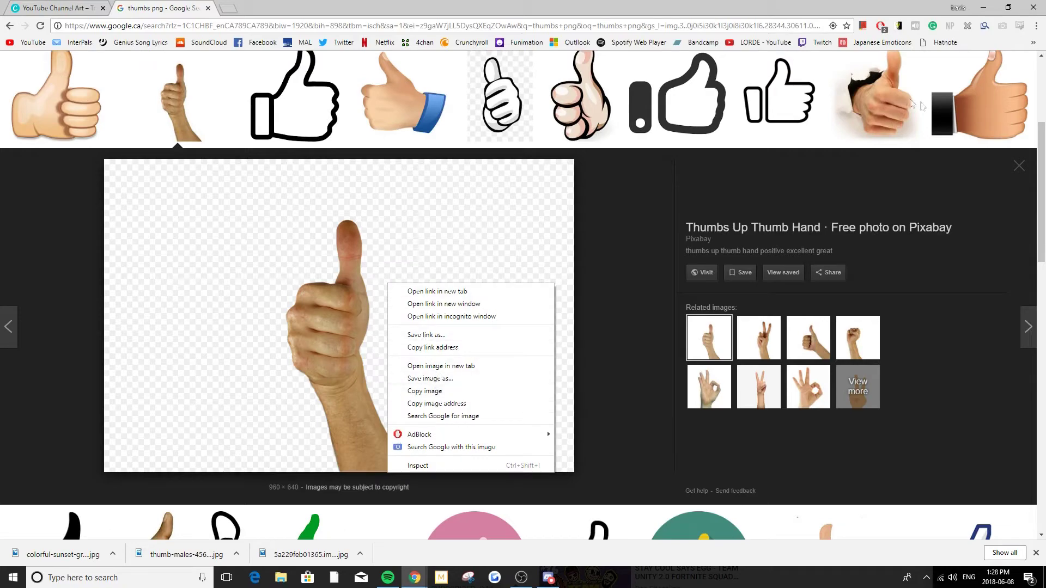
# Search for "thumb png", save the Samsung Gear 360 thumb picture as gear-360_record_hand01 in Downloads, and return to Canva.
pyautogui.scroll(2, 647, 289)
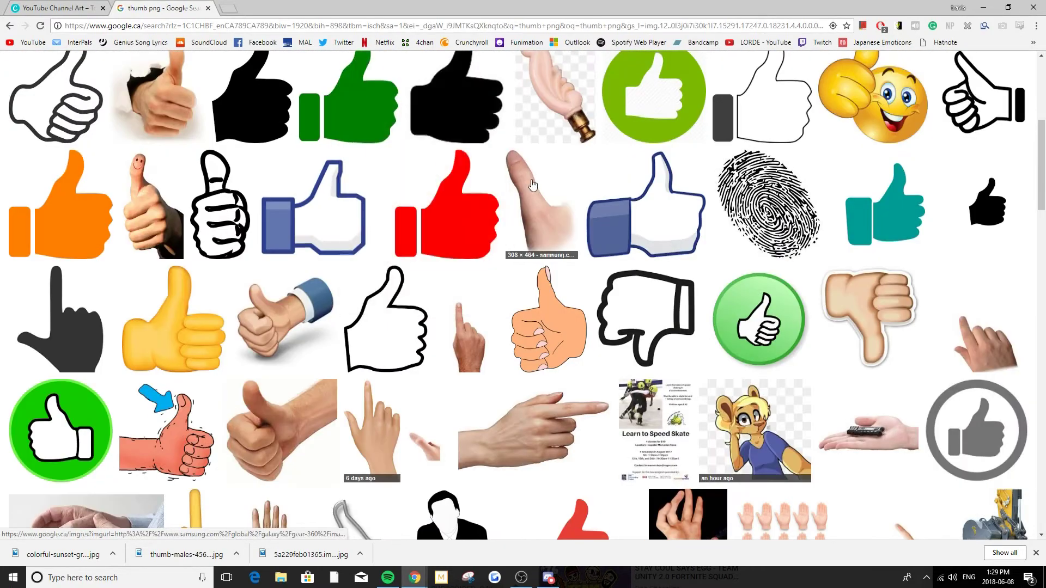
pyautogui.click(539, 215)
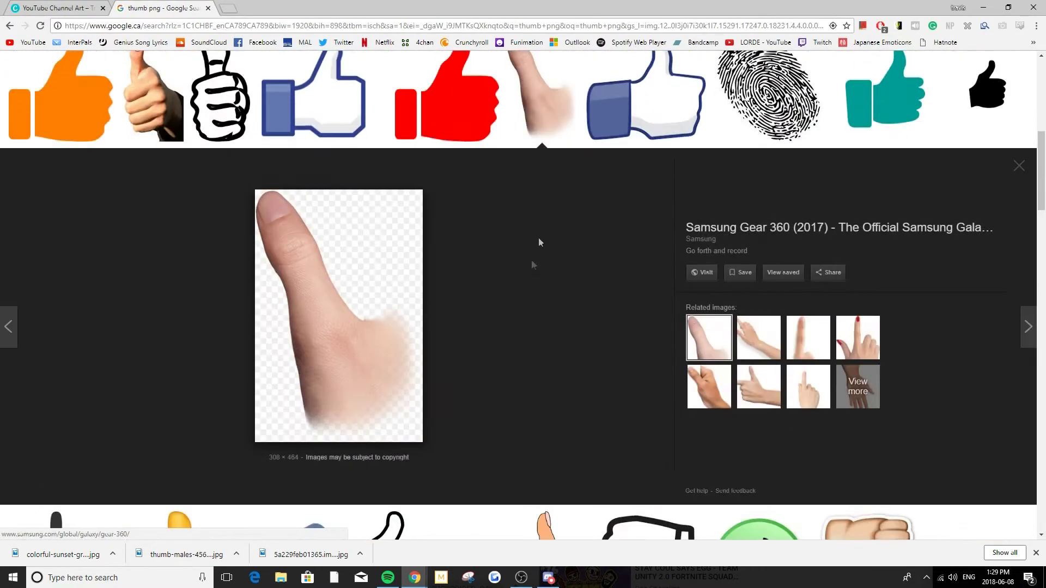
pyautogui.rightClick(368, 315)
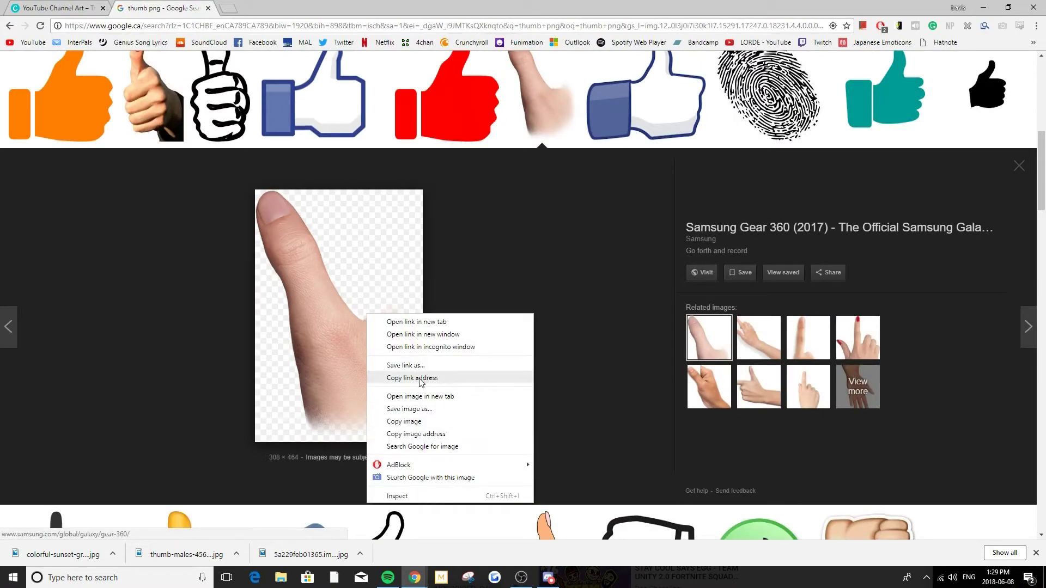
pyautogui.click(408, 409)
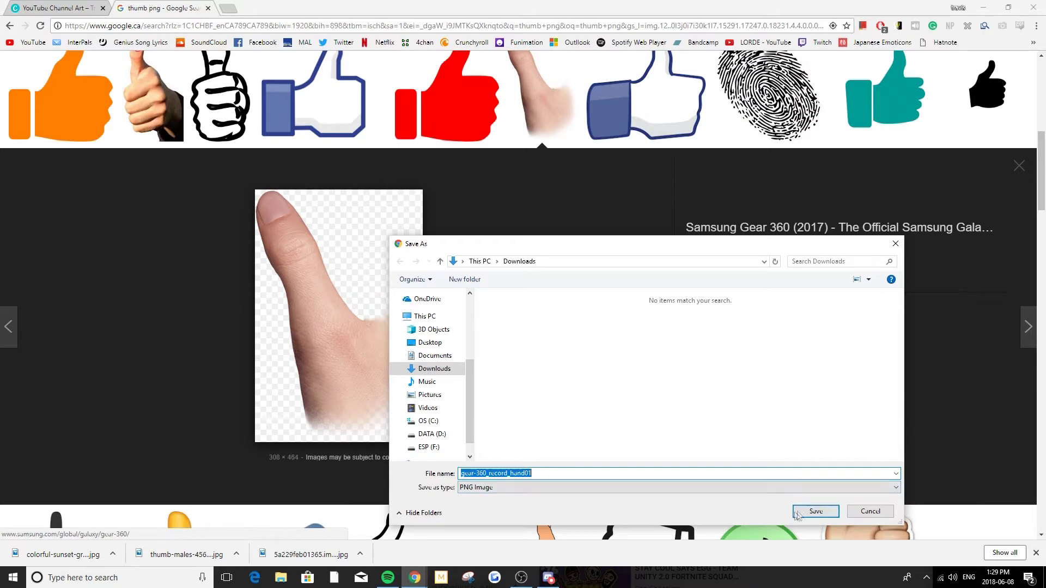
pyautogui.click(816, 512)
pyautogui.hotkey('ctrl', 'shift', 'Tab')
# Try to upload the downloaded gear-360_record_hand01.png picture to Canva.
pyautogui.moveTo(55, 552); pyautogui.dragTo(110, 352)
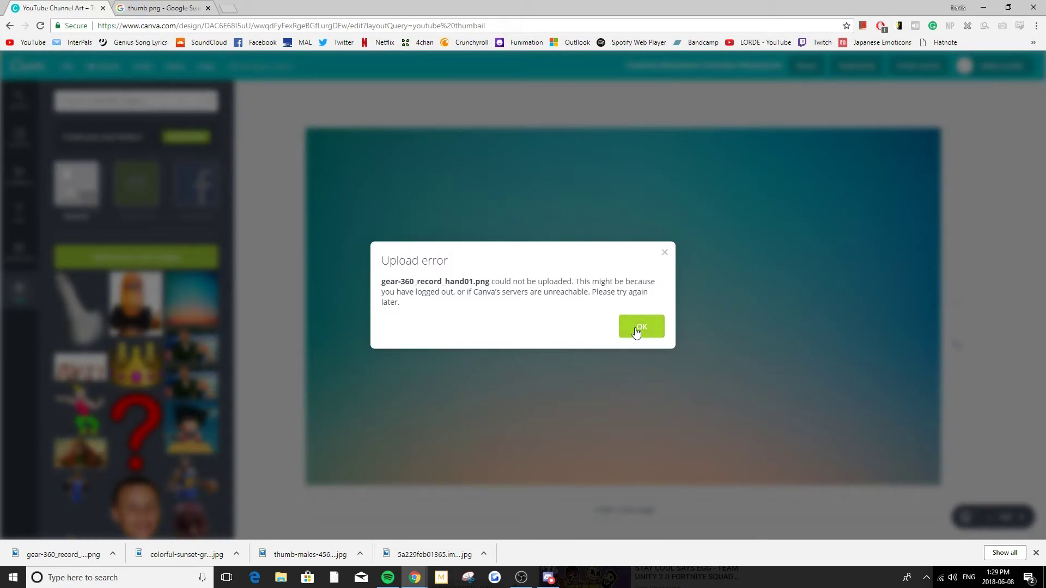
pyautogui.click(664, 254)
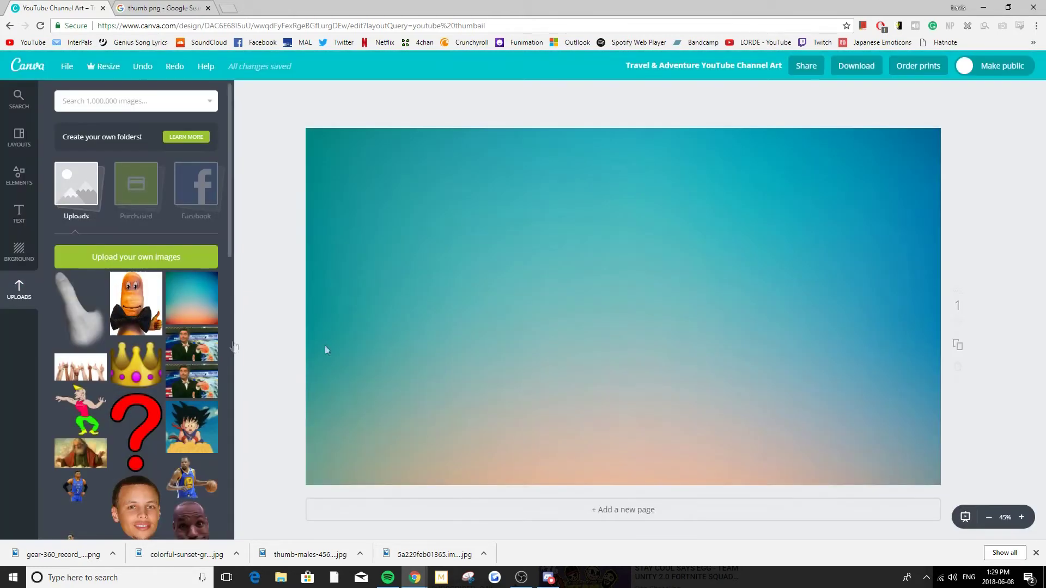
pyautogui.moveTo(84, 555); pyautogui.dragTo(110, 366)
pyautogui.click(642, 327)
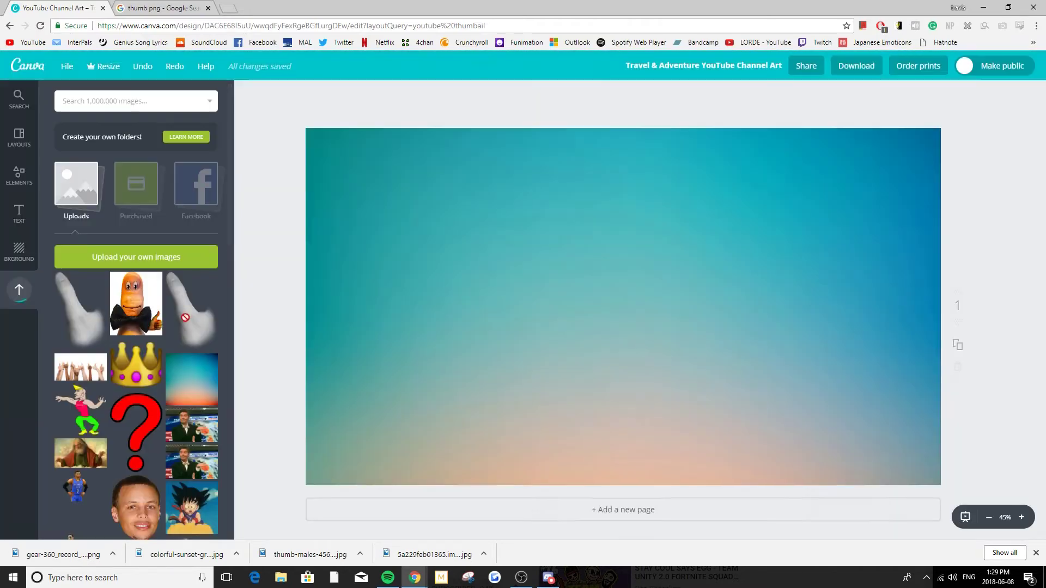
# Reload the Canva design and upload the gear-360_record_hand01.png thumb picture again.
pyautogui.press('F5')
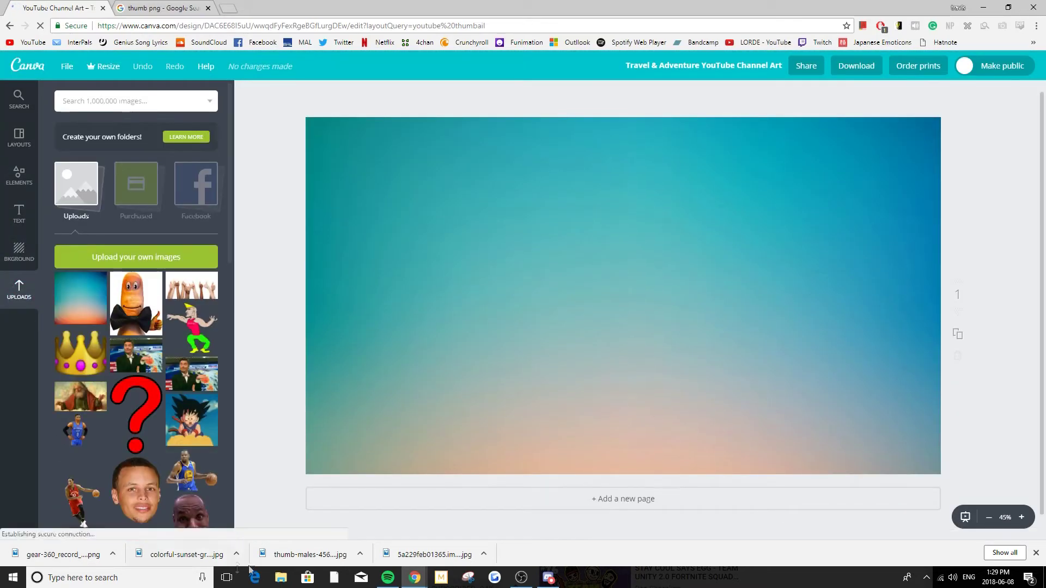
pyautogui.moveTo(63, 555); pyautogui.dragTo(125, 355)
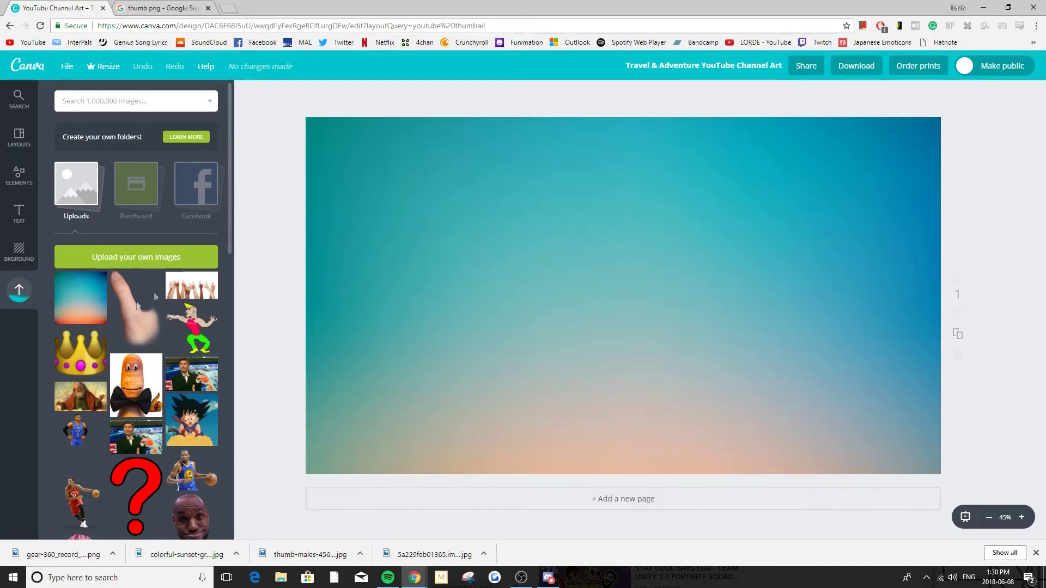
# Place the uploaded thumb picture on the page just right of centre and enlarge it to most of the page height.
pyautogui.moveTo(154, 296); pyautogui.dragTo(749, 373)
pyautogui.moveTo(718, 321); pyautogui.dragTo(625, 180)
pyautogui.rightClick(745, 300)
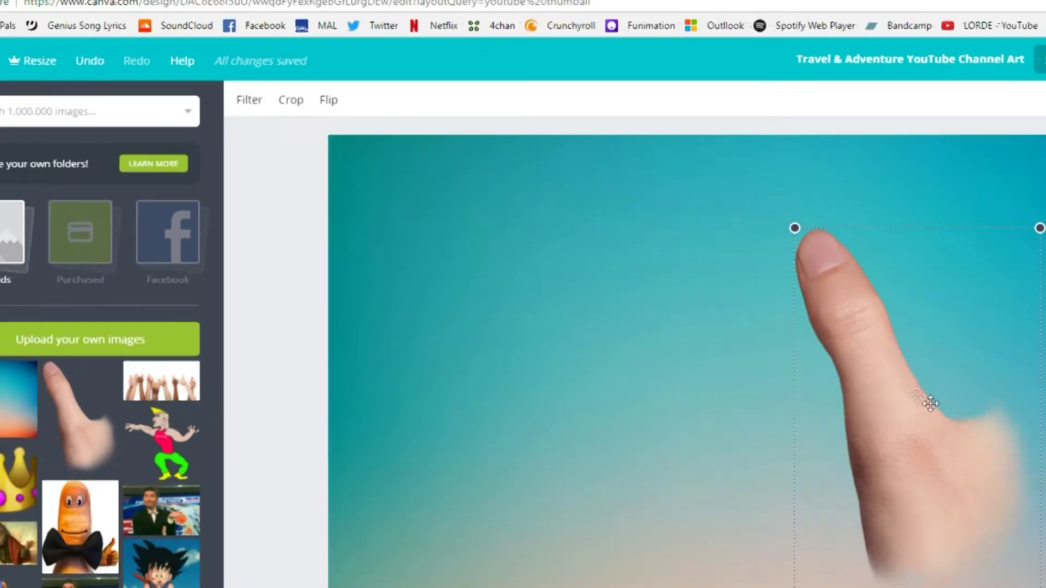
pyautogui.rightClick(916, 418)
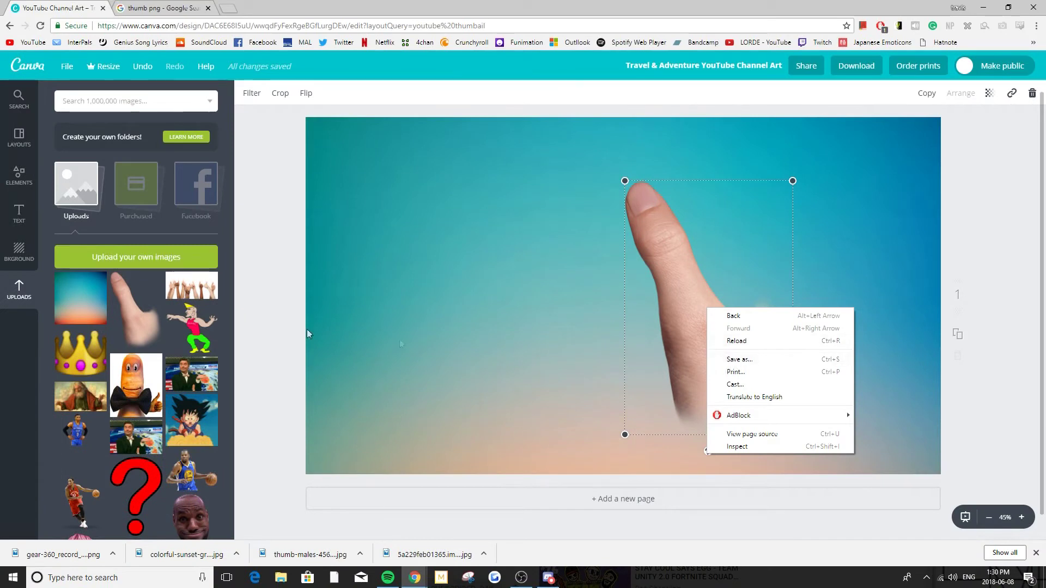
# Scatter many small copies of the thumb picture across the page around the large thumb.
pyautogui.moveTo(109, 295); pyautogui.dragTo(374, 384)
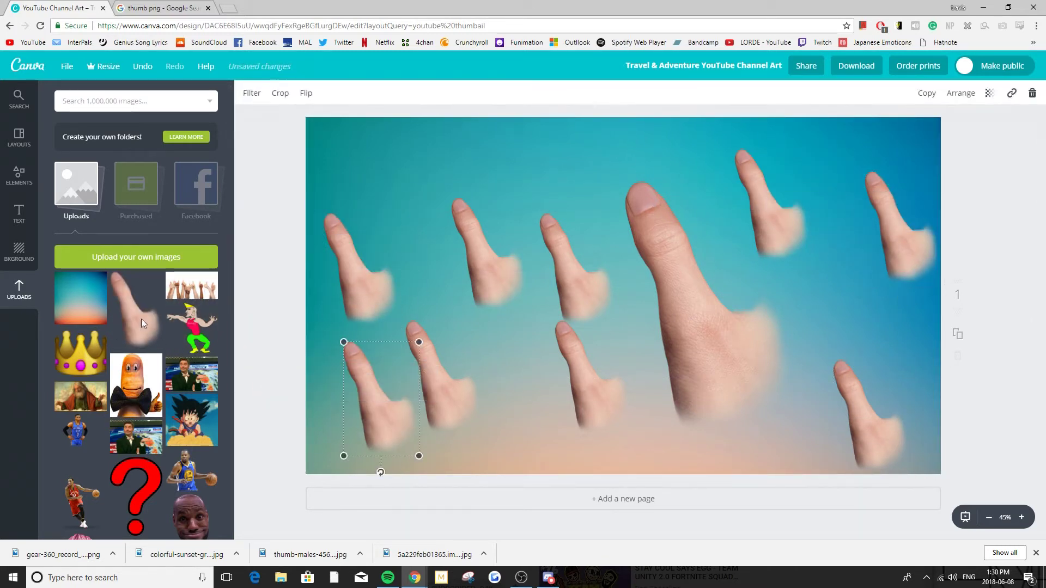
pyautogui.moveTo(133, 299); pyautogui.dragTo(529, 382)
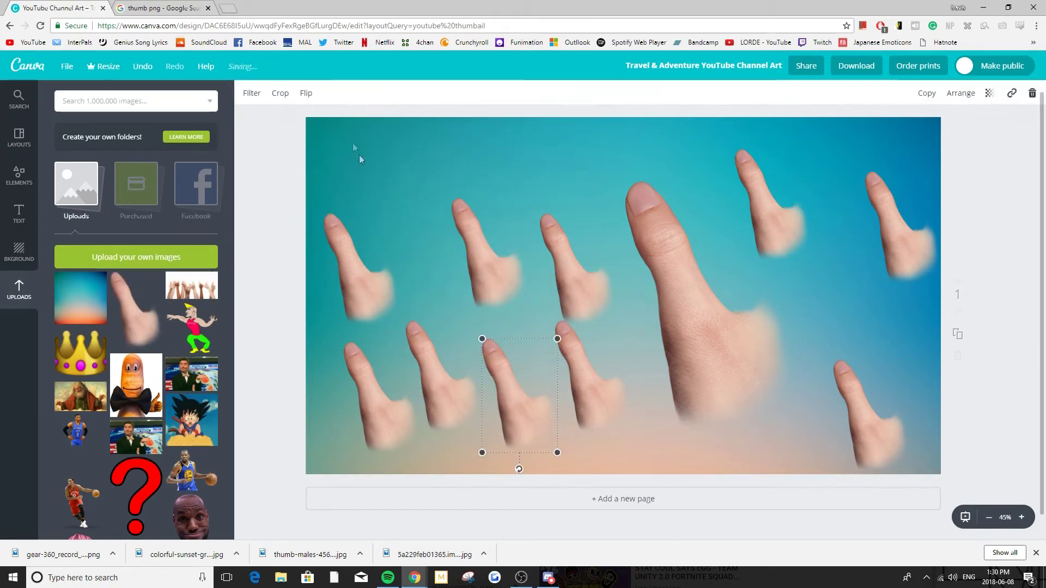
pyautogui.moveTo(133, 307); pyautogui.dragTo(697, 210)
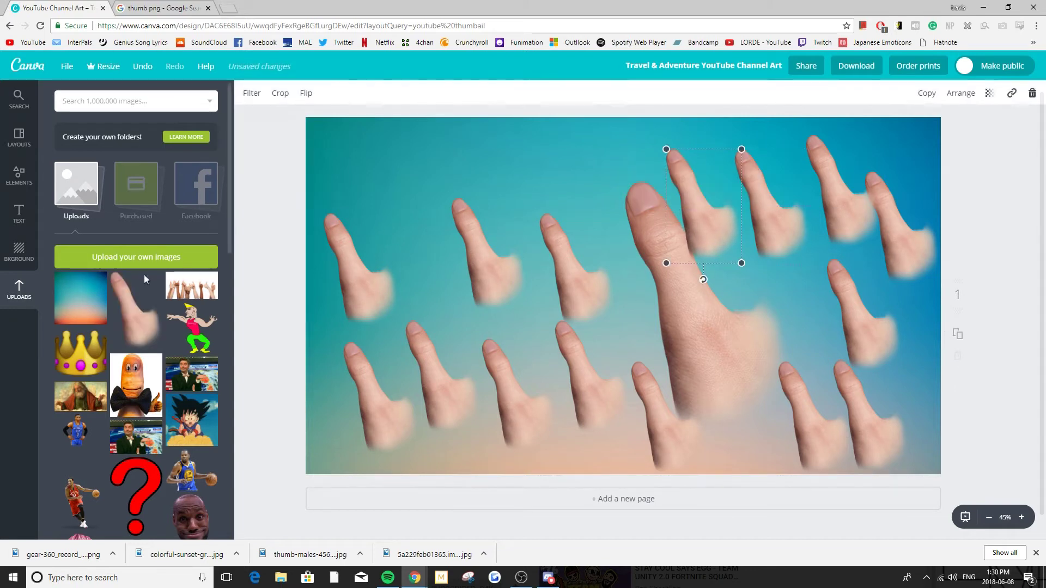
pyautogui.moveTo(403, 251); pyautogui.dragTo(910, 185)
pyautogui.moveTo(117, 327); pyautogui.dragTo(763, 311)
pyautogui.click(369, 164)
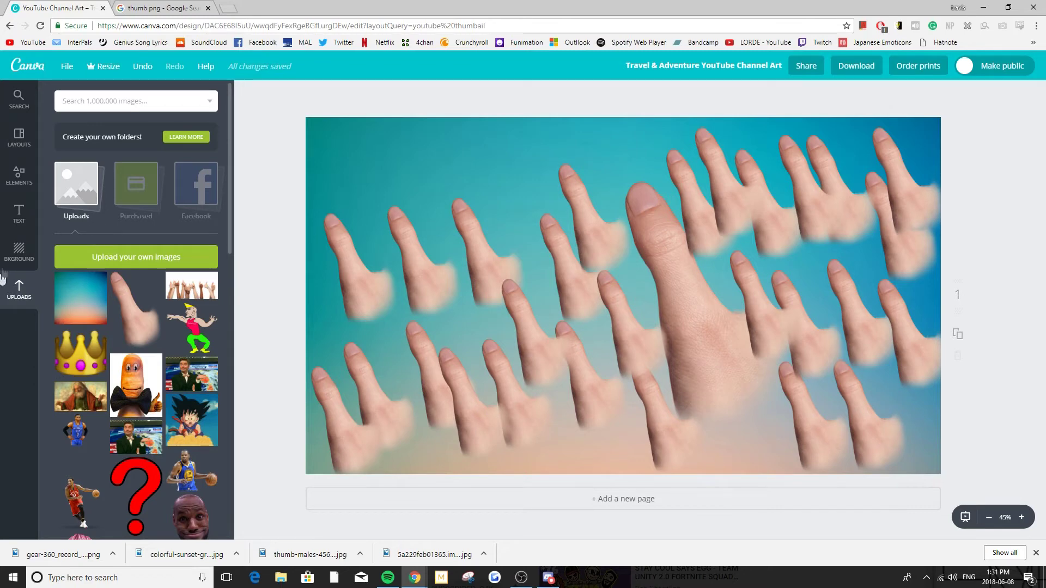
# Add a heading text to the page and move it to the page's upper-left corner.
pyautogui.click(12, 217)
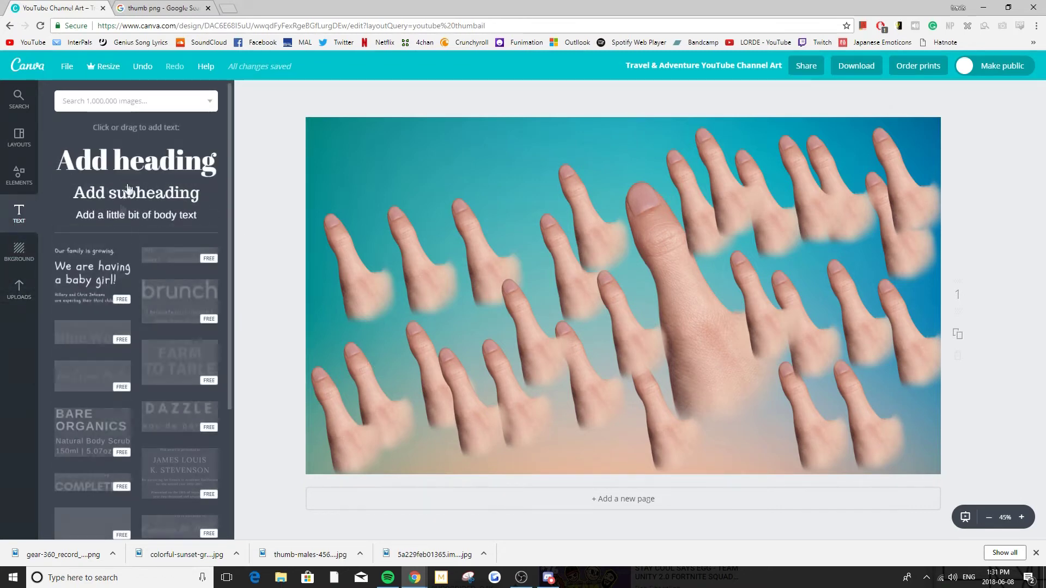
pyautogui.click(123, 164)
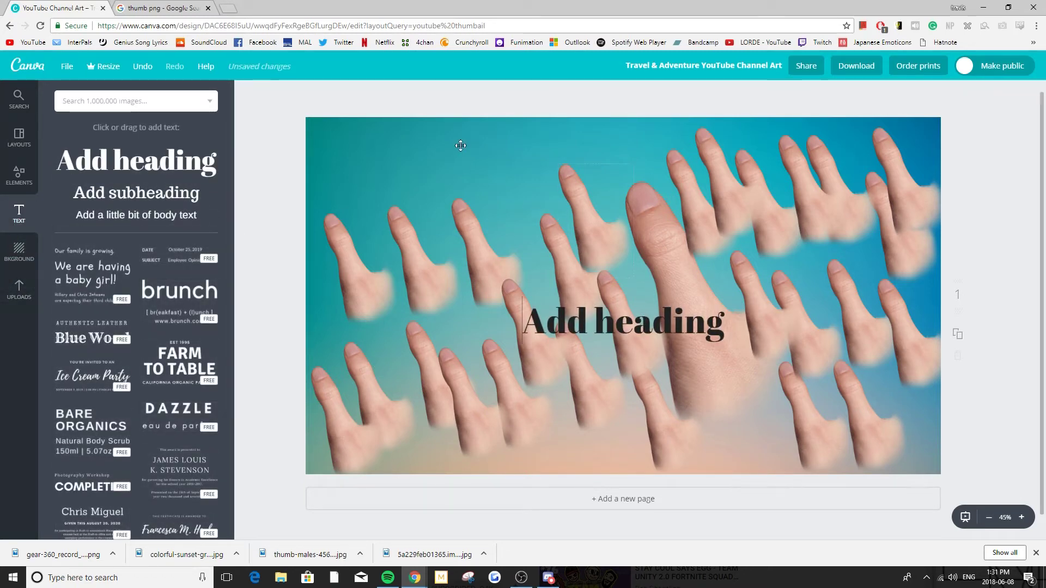
pyautogui.moveTo(605, 288); pyautogui.dragTo(407, 127)
# Replace the heading's text with "THUMBNAIL" and "TUTORIAL" on two lines.
pyautogui.click(527, 132)
pyautogui.moveTo(527, 132)
pyautogui.mouseDown()
pyautogui.moveTo(551, 122)
pyautogui.moveTo(537, 146)
pyautogui.moveTo(546, 138)
pyautogui.moveTo(534, 122)
pyautogui.mouseUp()
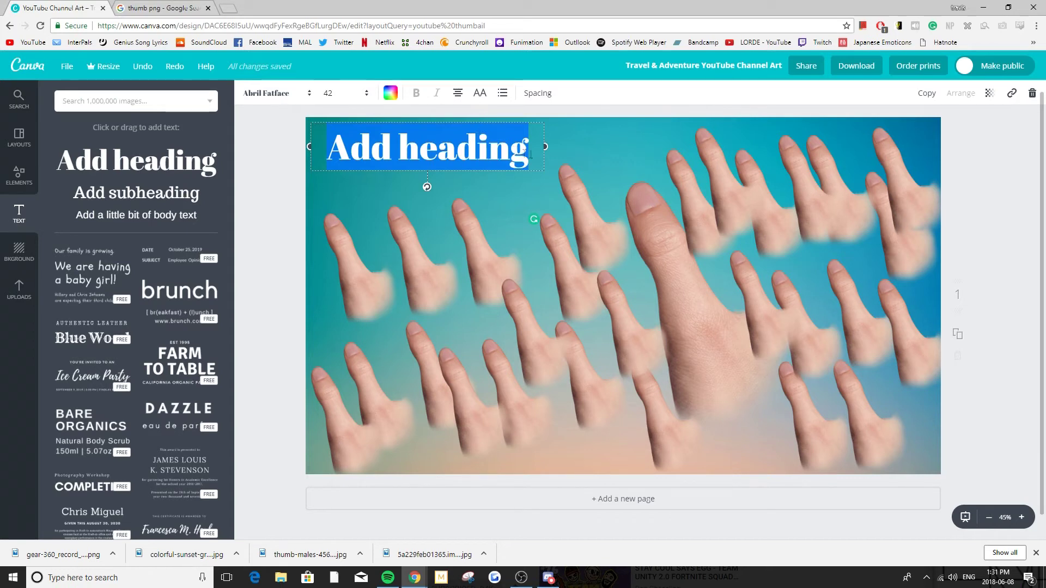
pyautogui.press('BackSpace')
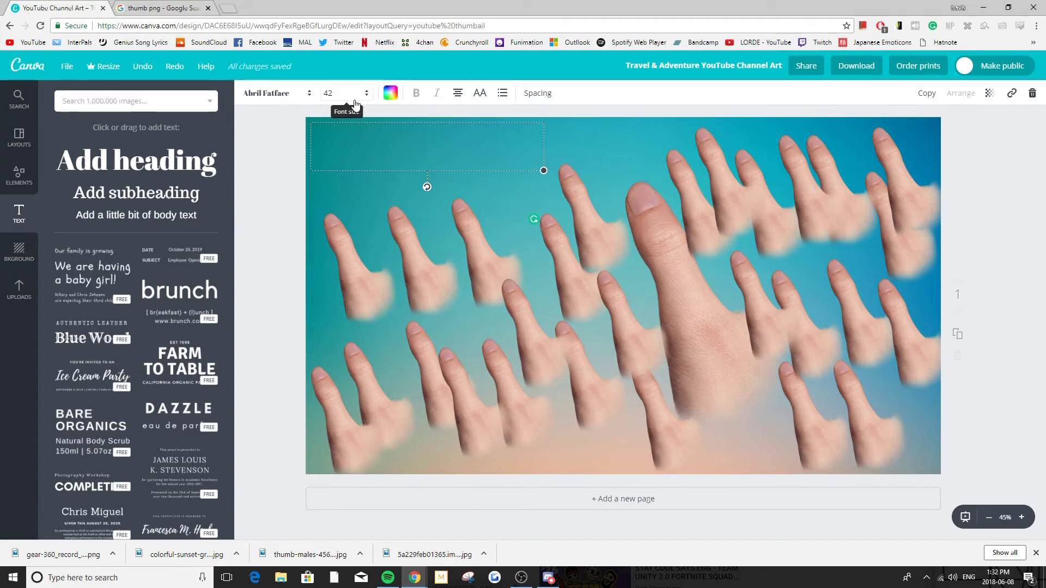
pyautogui.write('THUMBNAIL')
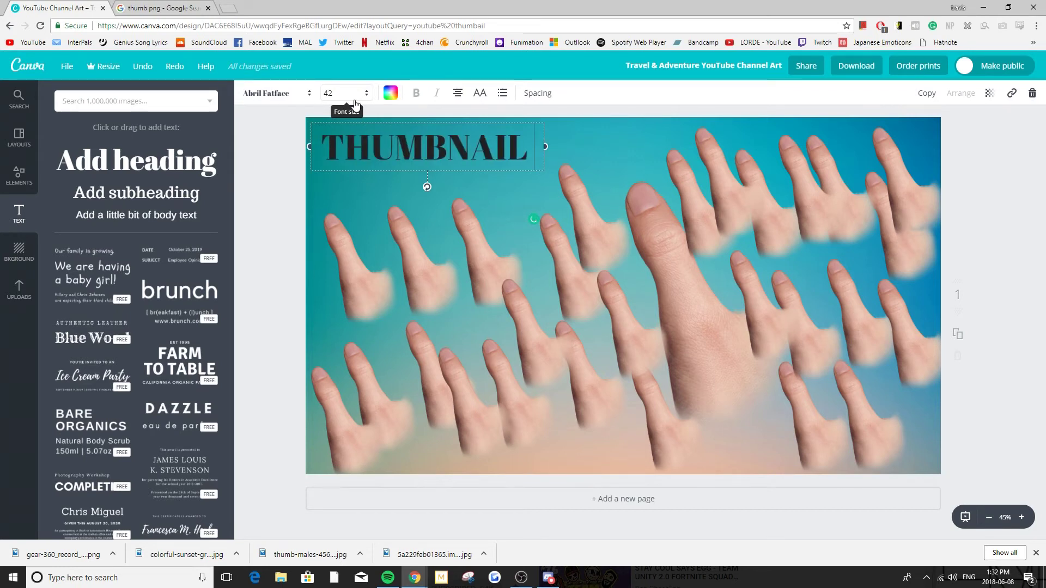
pyautogui.press('Return')
pyautogui.write('tu')
pyautogui.press('BackSpace')
pyautogui.press('BackSpace')
pyautogui.press('BackSpace')
pyautogui.press('Return')
pyautogui.write('TUTO')
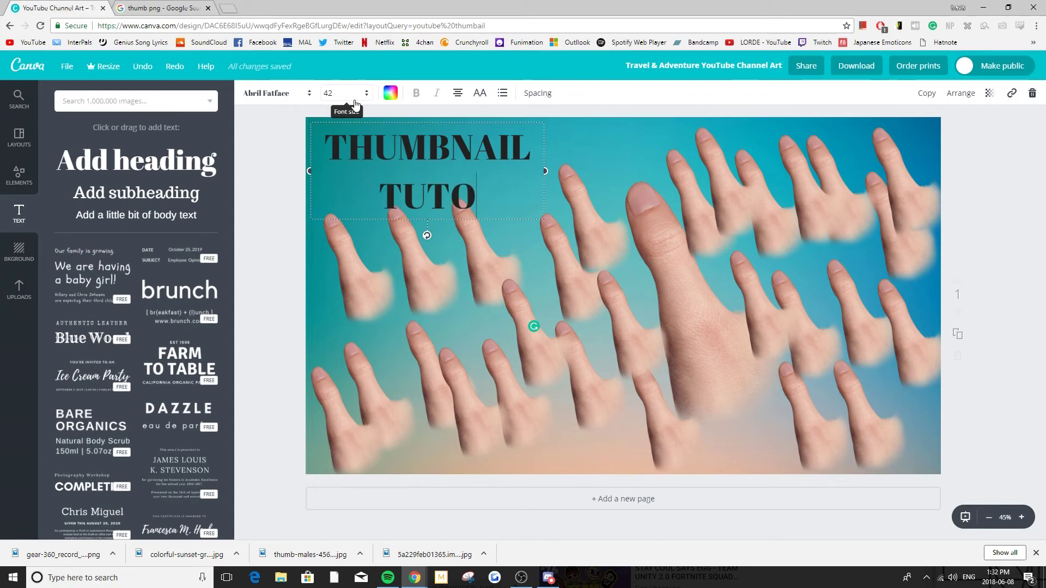
pyautogui.write('RIALS')
pyautogui.press('BackSpace')
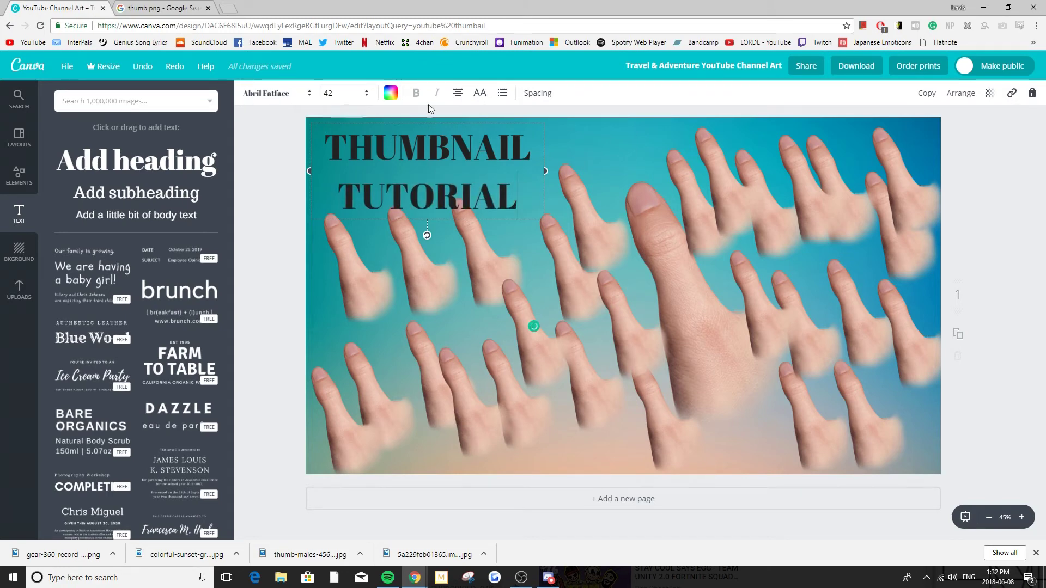
# Set the whole heading's font to Abhaya Libre ExtraBold and move the heading to the upper middle of the page.
pyautogui.moveTo(517, 202); pyautogui.dragTo(309, 99)
pyautogui.click(309, 99)
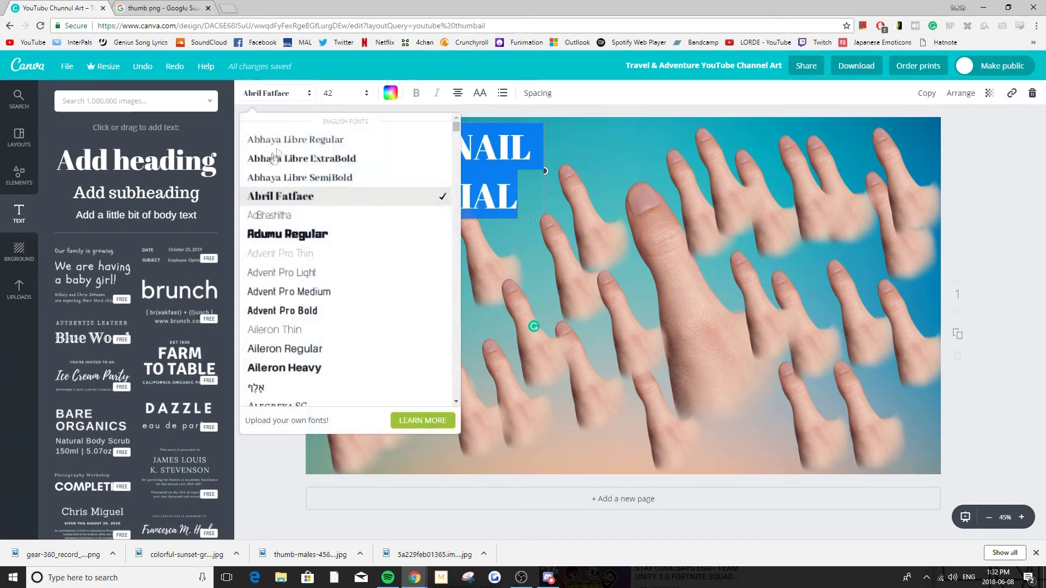
pyautogui.scroll(-1, 292, 198)
pyautogui.scroll(1, 291, 166)
pyautogui.click(292, 160)
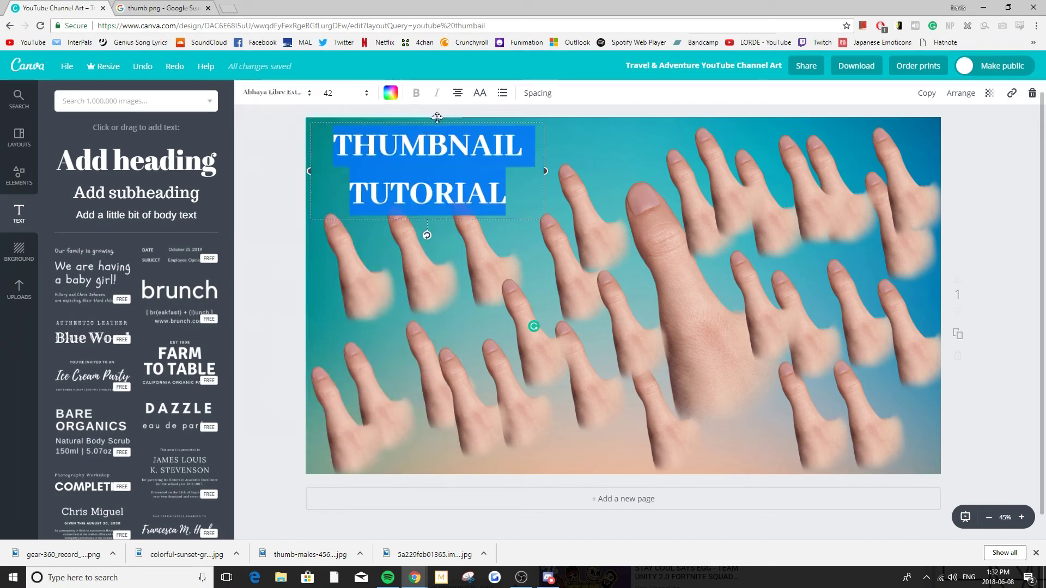
pyautogui.click(307, 99)
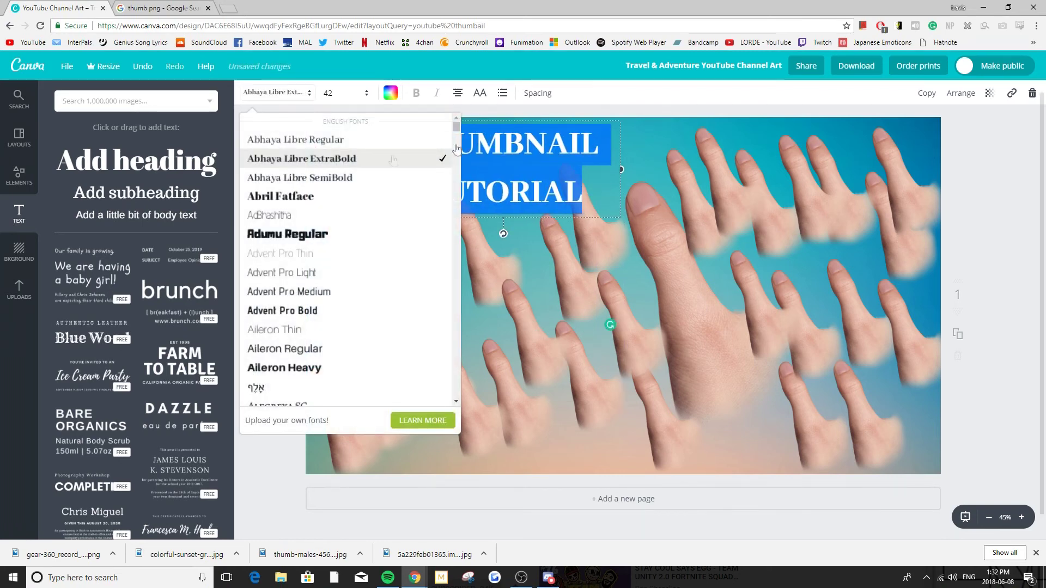
pyautogui.moveTo(564, 115); pyautogui.dragTo(659, 129)
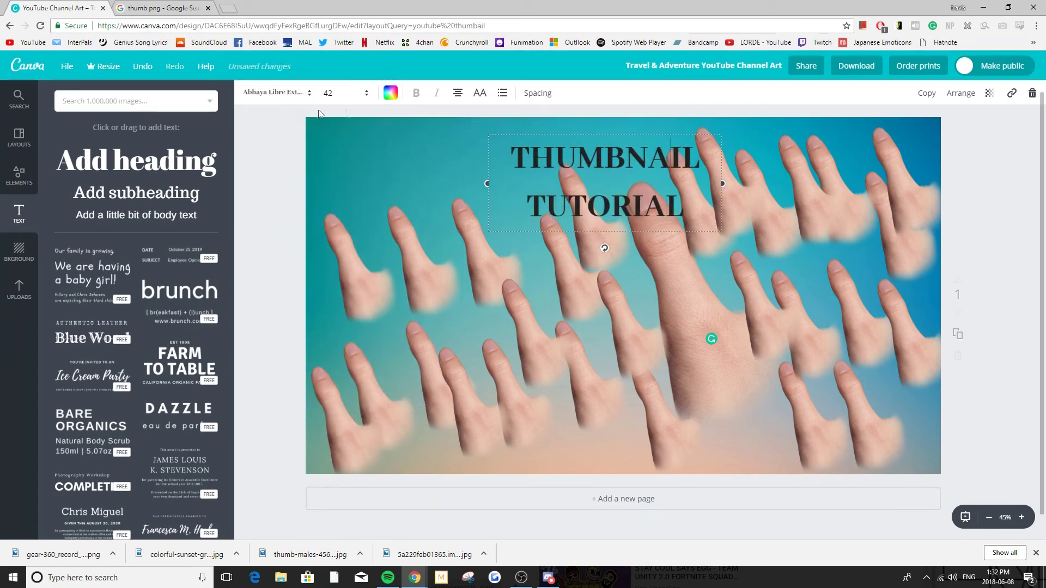
# Try the fonts Abril Fatface and Adumu Regular on the heading.
pyautogui.click(308, 99)
pyautogui.click(382, 197)
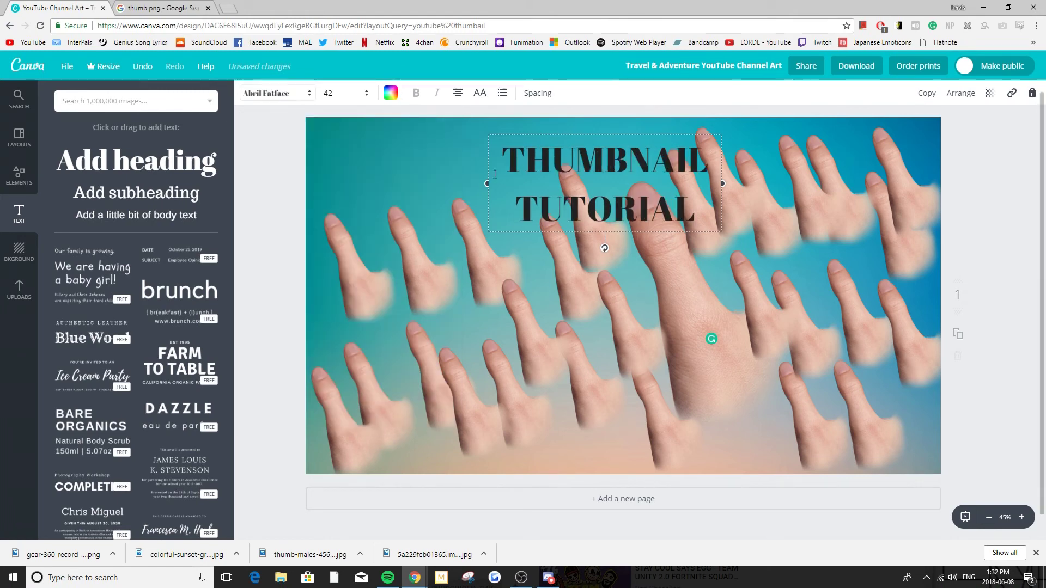
pyautogui.click(283, 100)
pyautogui.click(283, 236)
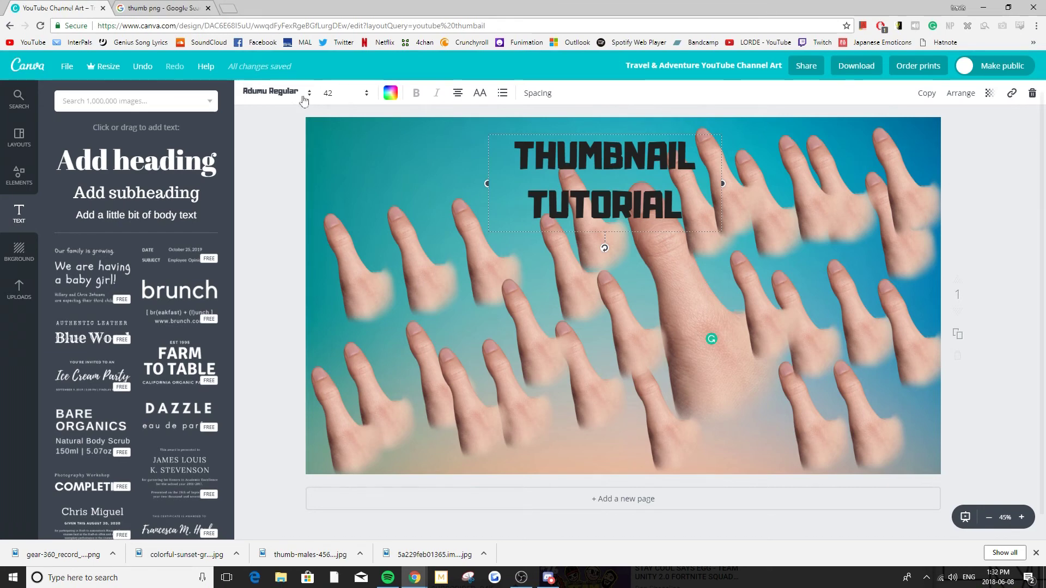
# Set the heading's font to Advent Pro Bold.
pyautogui.click(284, 92)
pyautogui.scroll(-2, 294, 196)
pyautogui.click(295, 202)
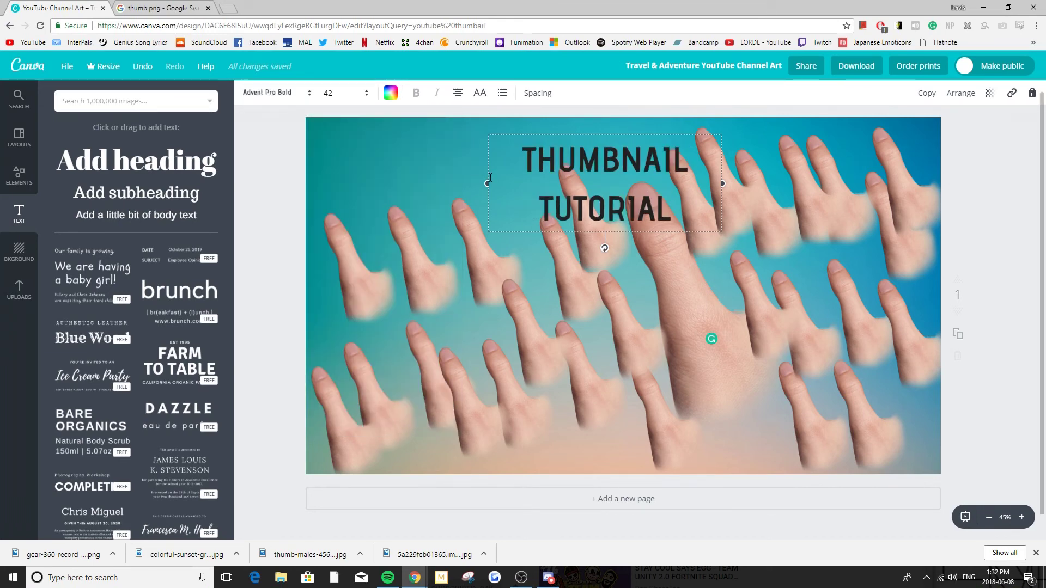
# Widen the heading's text box until the text fits on one line, and shift it toward the page's upper-left corner.
pyautogui.moveTo(485, 179); pyautogui.dragTo(310, 168)
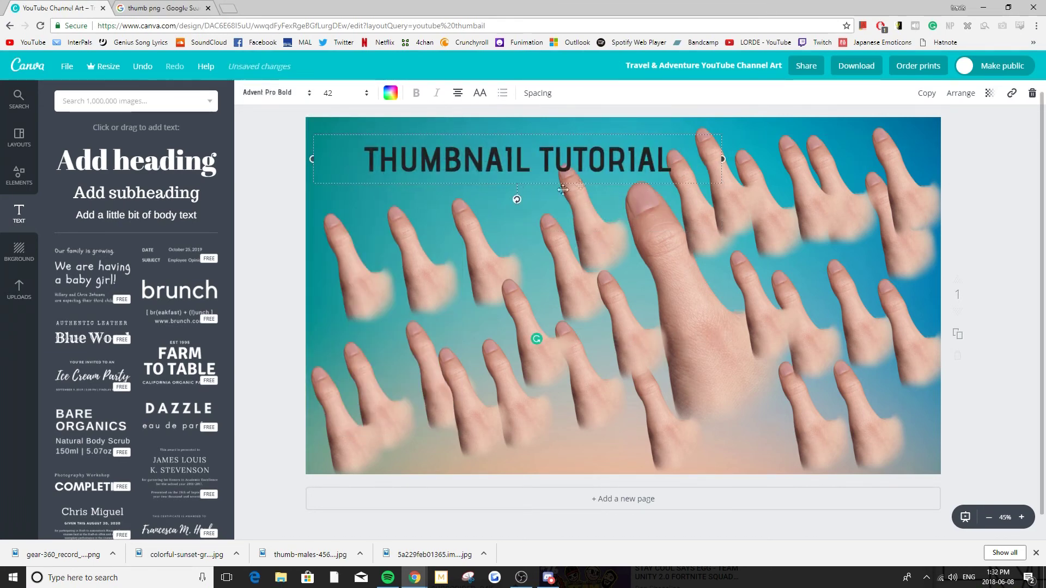
pyautogui.moveTo(610, 130); pyautogui.dragTo(578, 121)
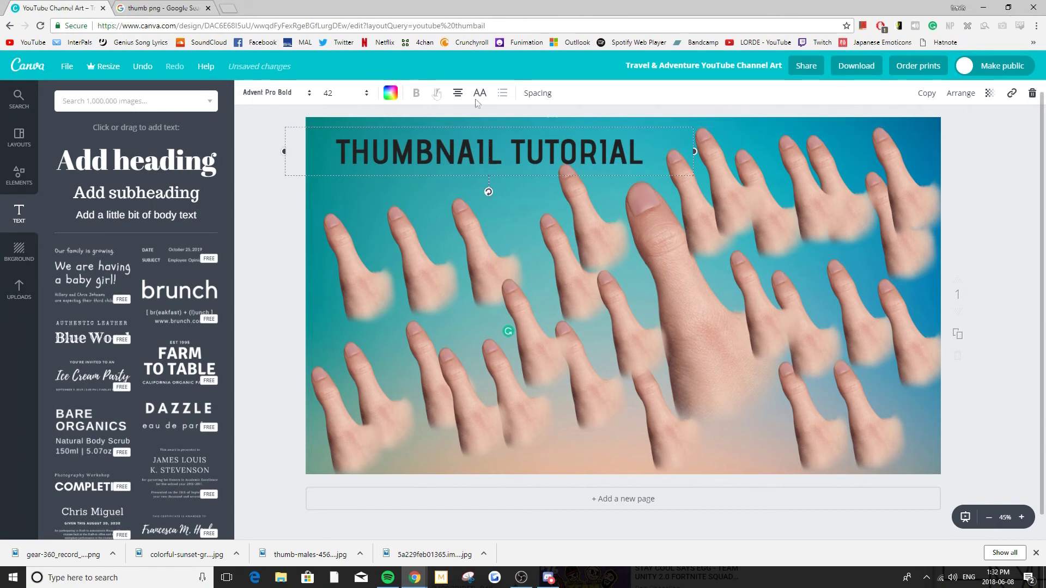
# Try the default palette's red as the heading's text colour.
pyautogui.click(391, 93)
pyautogui.click(399, 188)
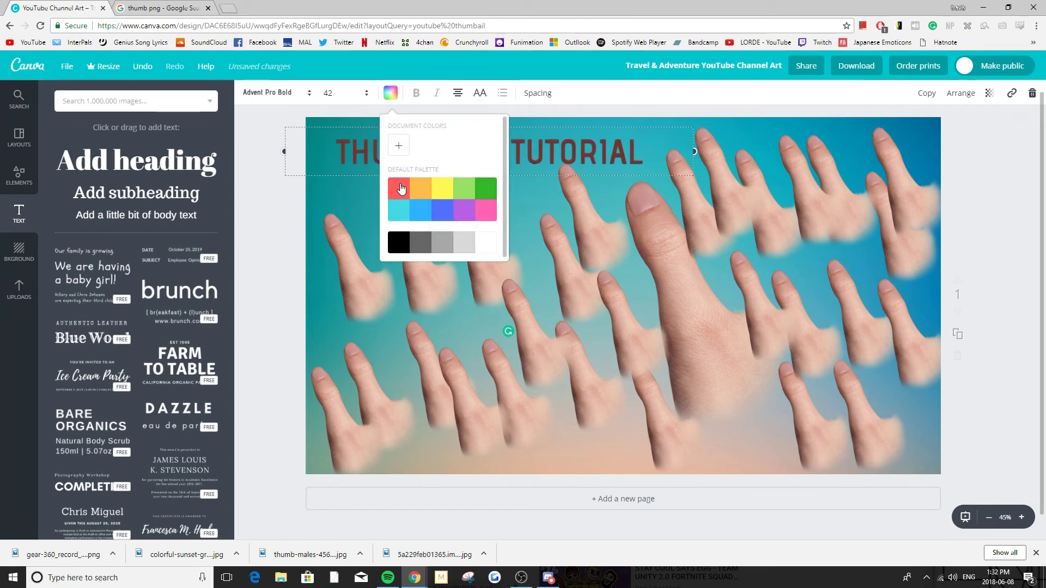
pyautogui.click(553, 147)
# Move the heading closer to the page's upper-left corner and colour its text with the default palette's pink.
pyautogui.moveTo(581, 124); pyautogui.dragTo(560, 119)
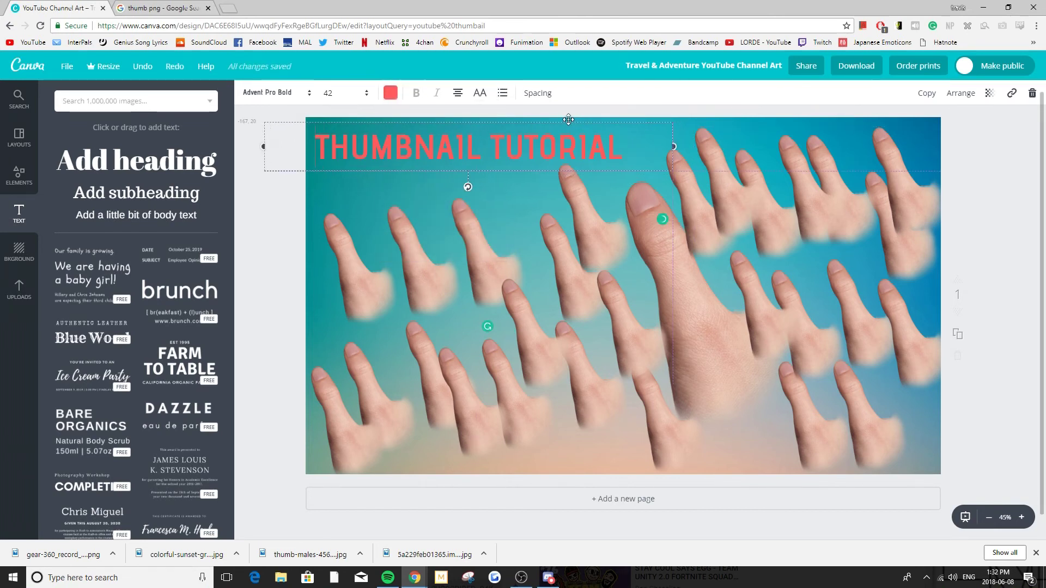
pyautogui.click(390, 92)
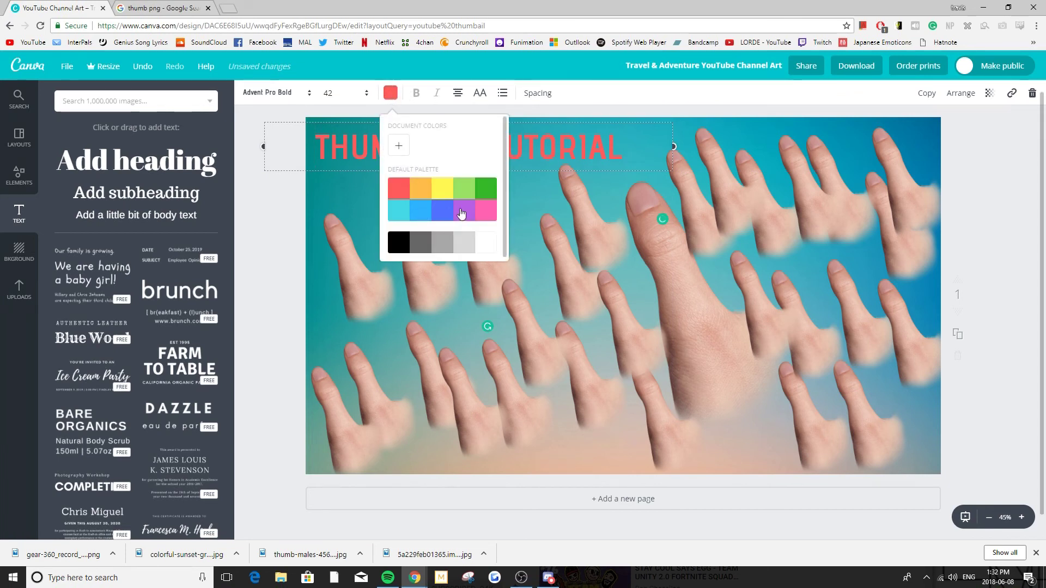
pyautogui.click(478, 215)
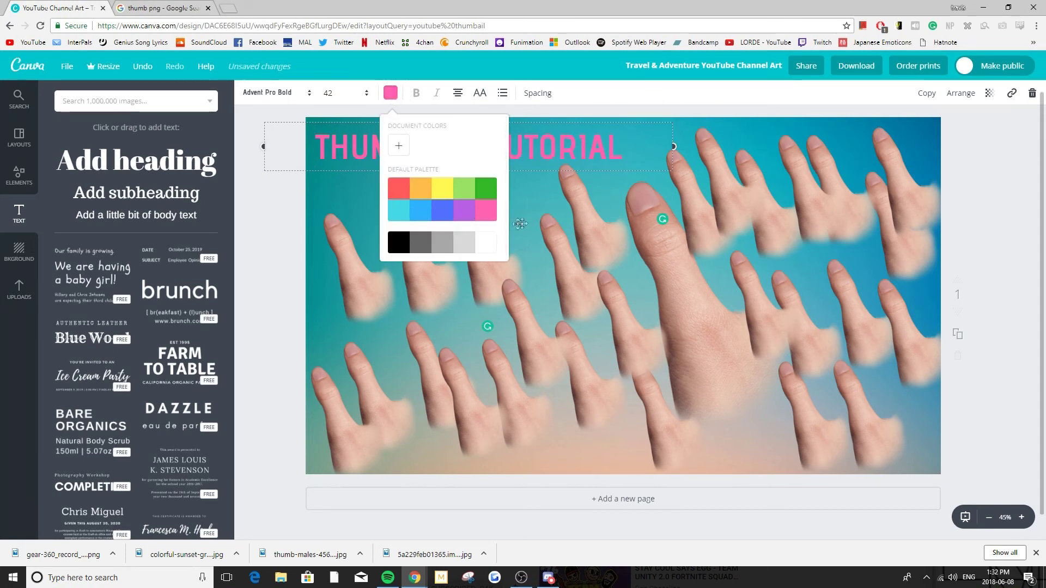
pyautogui.click(665, 134)
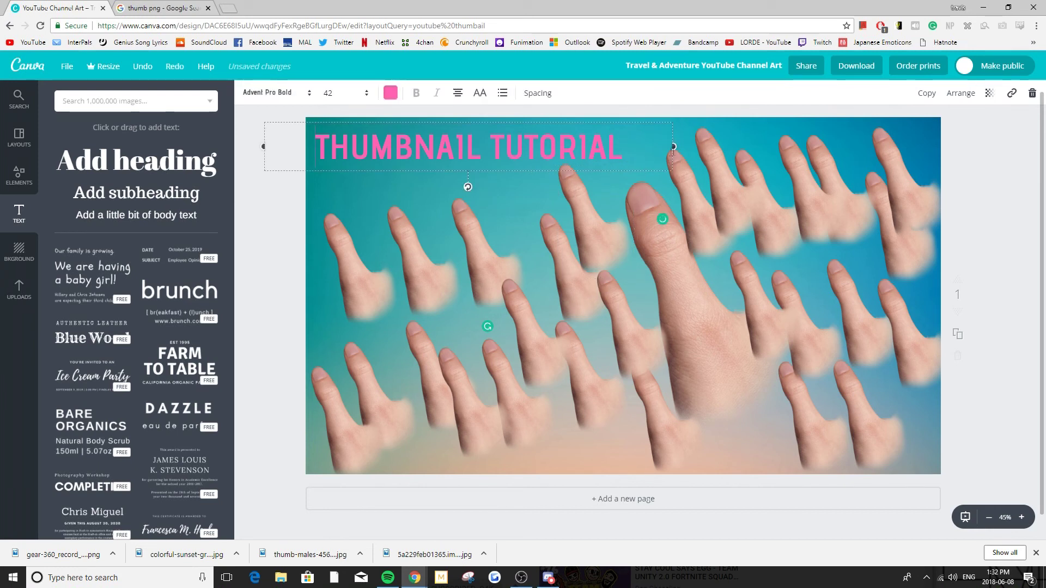
# Enlarge the whole heading's text slightly, keeping it on one line in the page's upper-left area.
pyautogui.doubleClick(572, 160)
pyautogui.tripleClick(571, 160)
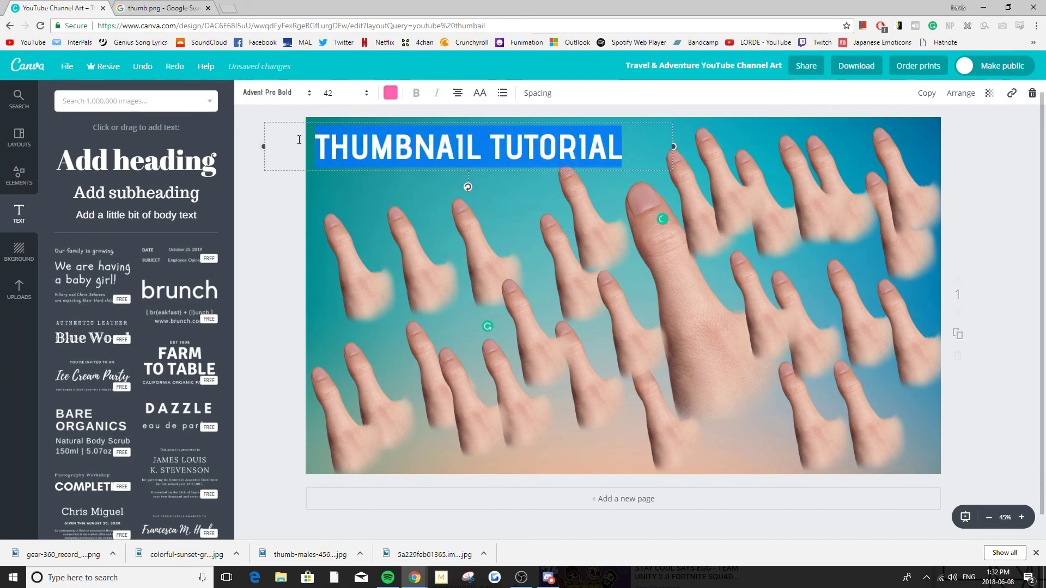
pyautogui.click(617, 352)
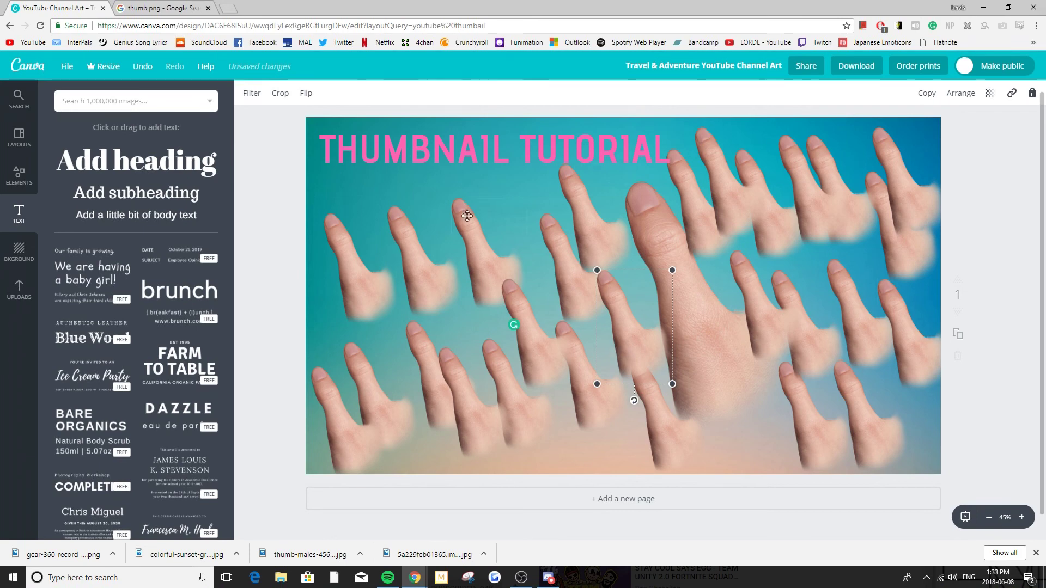
# Download the finished design as a PNG file.
pyautogui.click(855, 66)
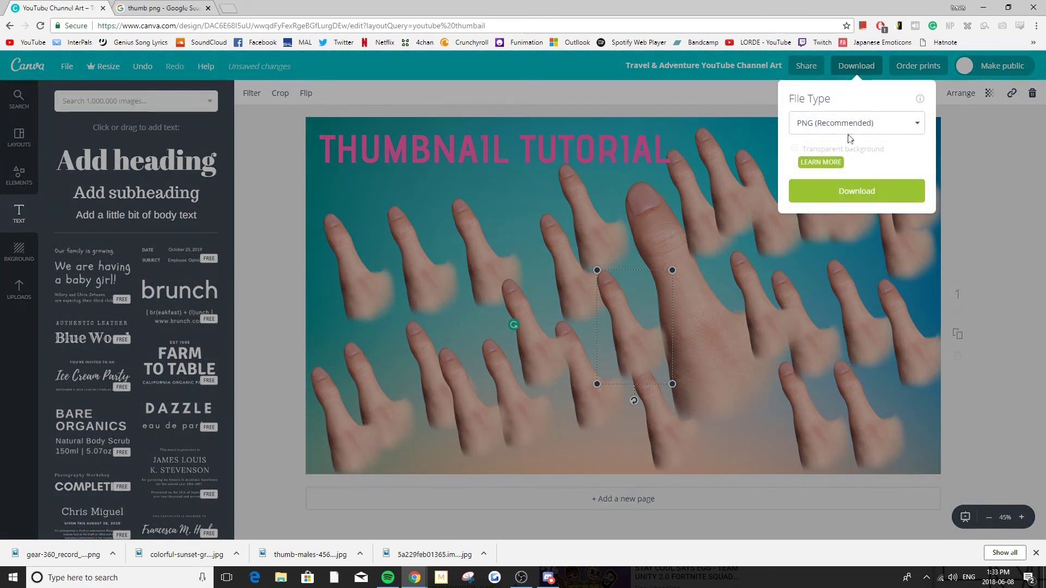
pyautogui.click(857, 192)
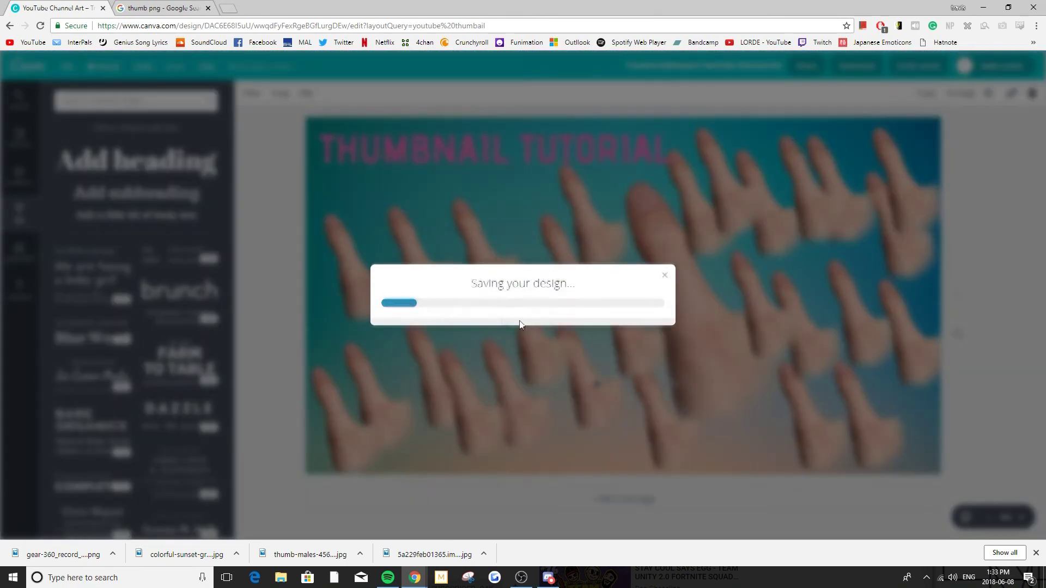